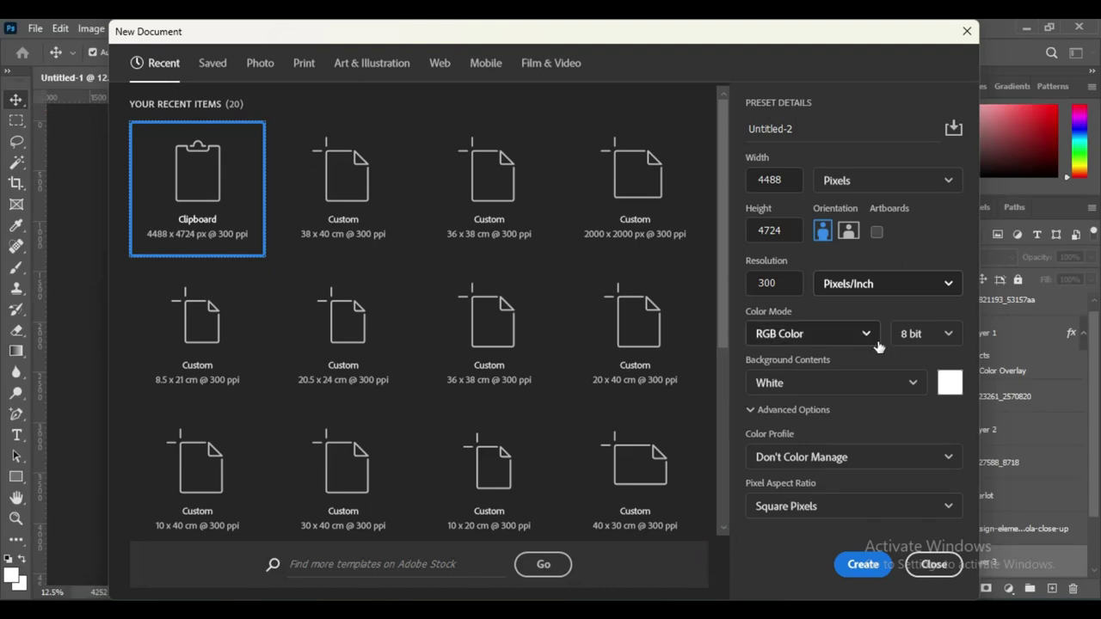
- Create a new white 38 x 40 cm, 300 ppi document from the recent preset
left_click(940, 180)
left_click(856, 264)
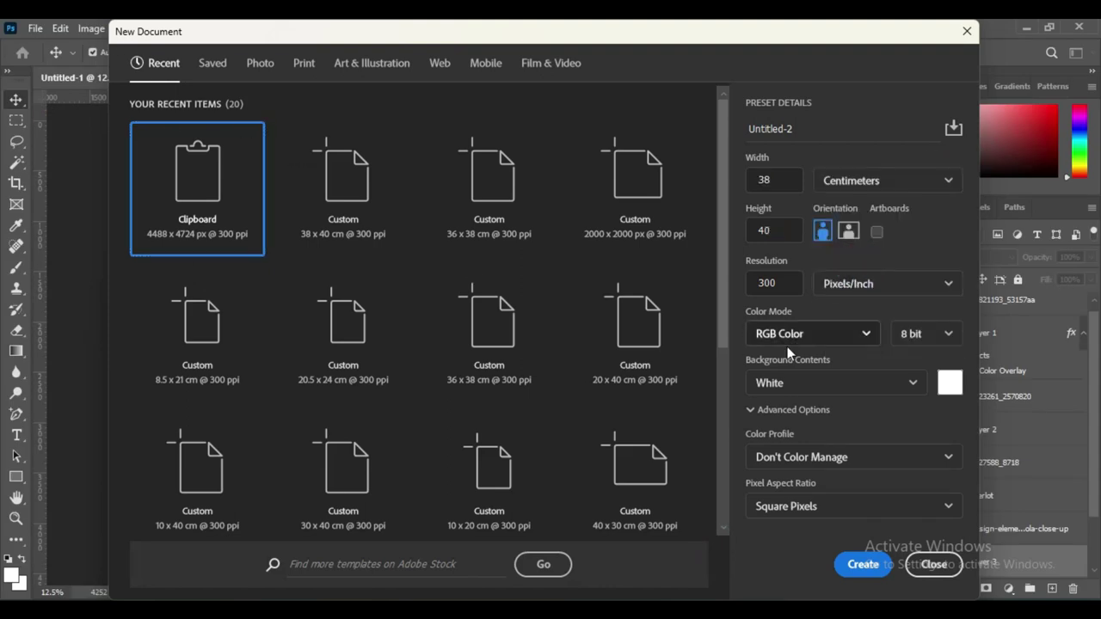
left_click(863, 564)
- Unlock Background as Layer 0, then bring in the Untitled-1 swirl ornament and fit it near the top
left_click(1070, 310)
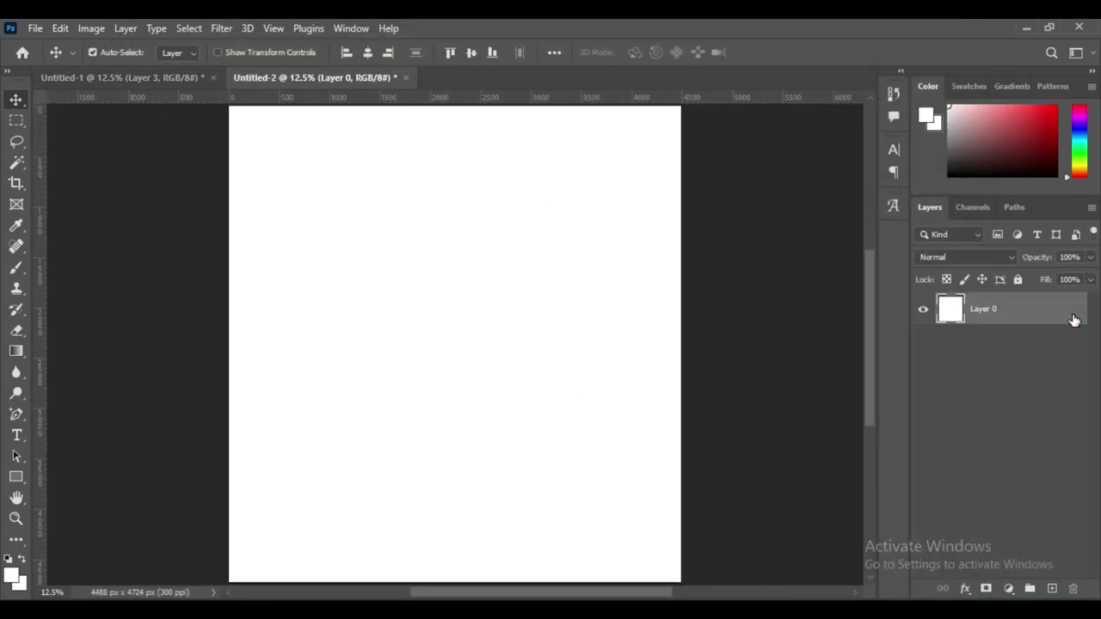
left_click(138, 77)
left_click(922, 332)
mouse_move(467, 226)
left_mouse_down()
mouse_move(471, 276)
mouse_move(449, 181)
left_mouse_up()
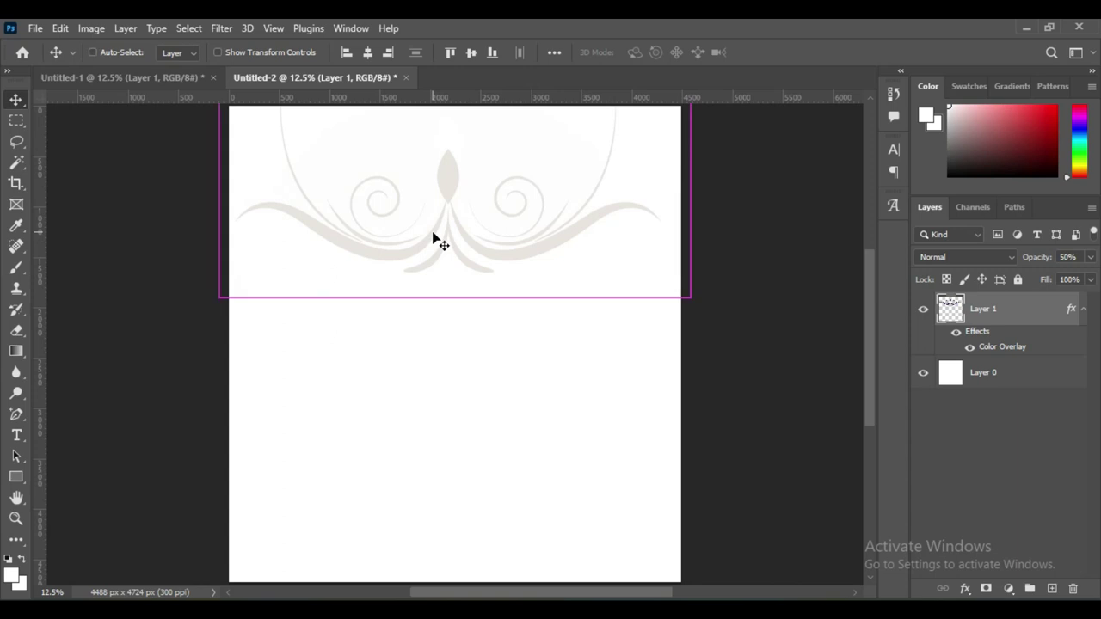
key("ctrl+t")
left_click(799, 52)
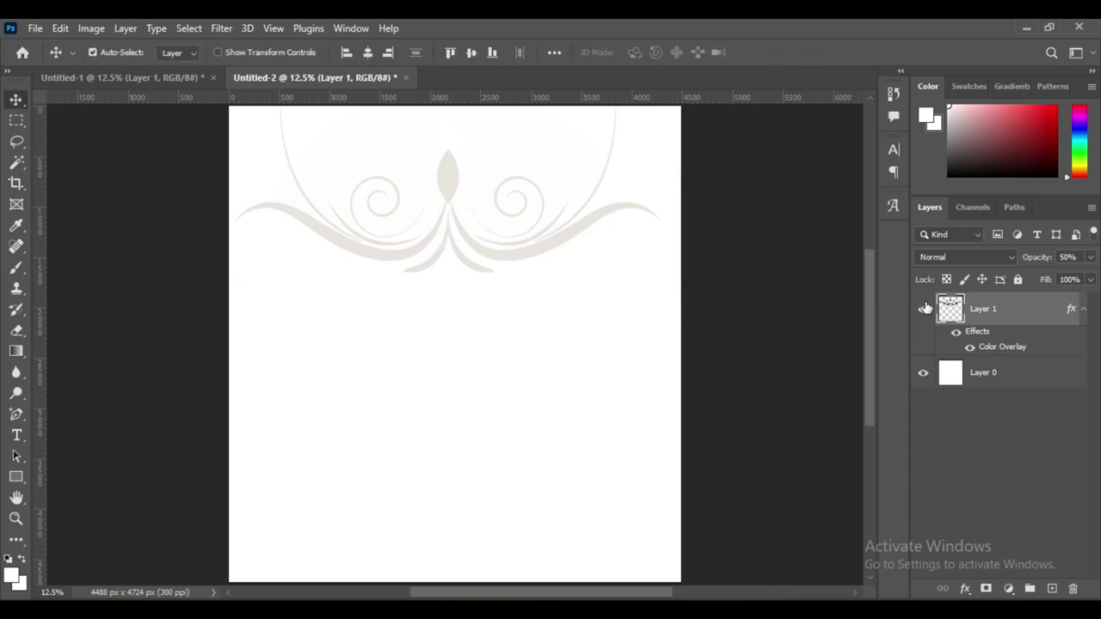
- Give the ornament a soft grey #7e7c7a Color Overlay
double_click(1000, 352)
left_click(852, 216)
left_click_drag(668, 246, 654, 286)
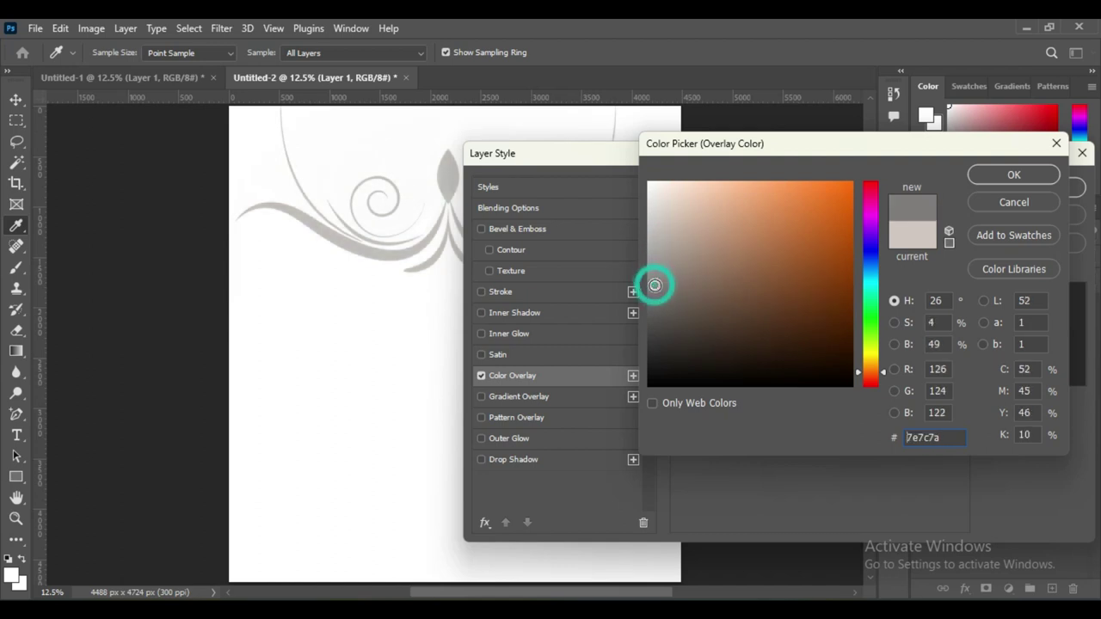
left_click(1031, 169)
left_click(1028, 183)
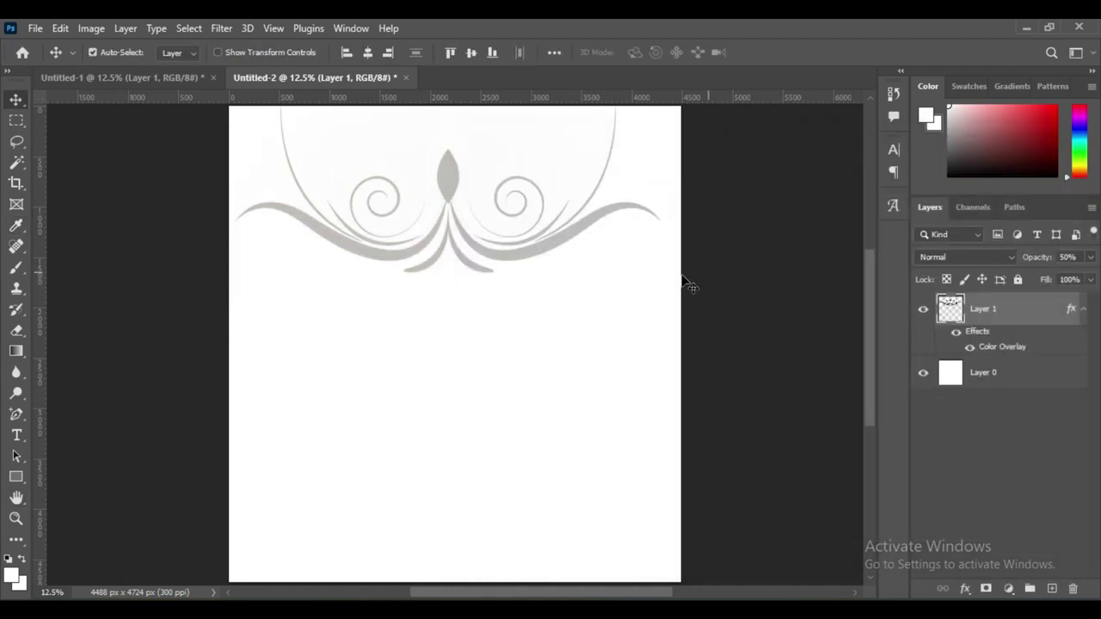
- Type 'Perfect And Exclusive' below the ornament in 90 pt Vivaldi Italic, coloured orange #faa803
left_click(16, 435)
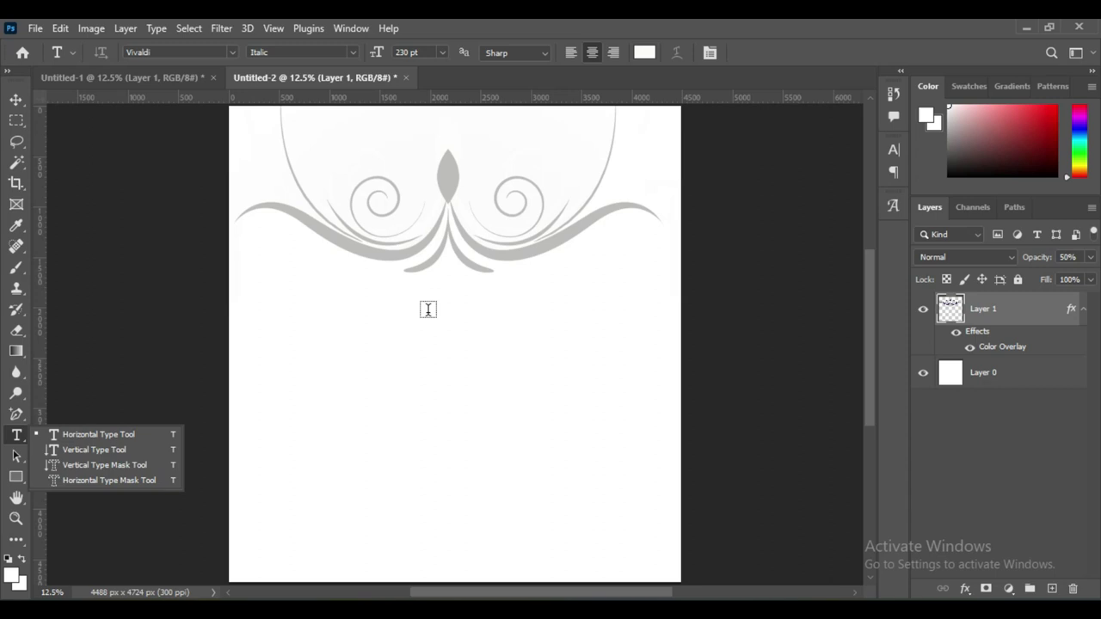
left_click(428, 310)
left_click_drag(375, 53, 271, 84)
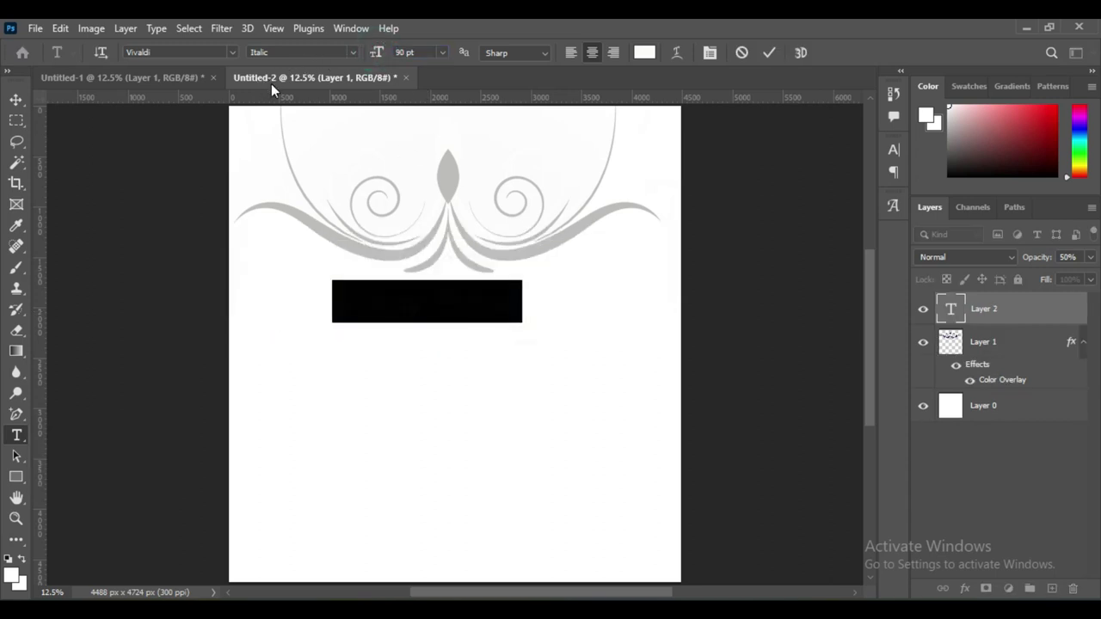
key("BackSpace")
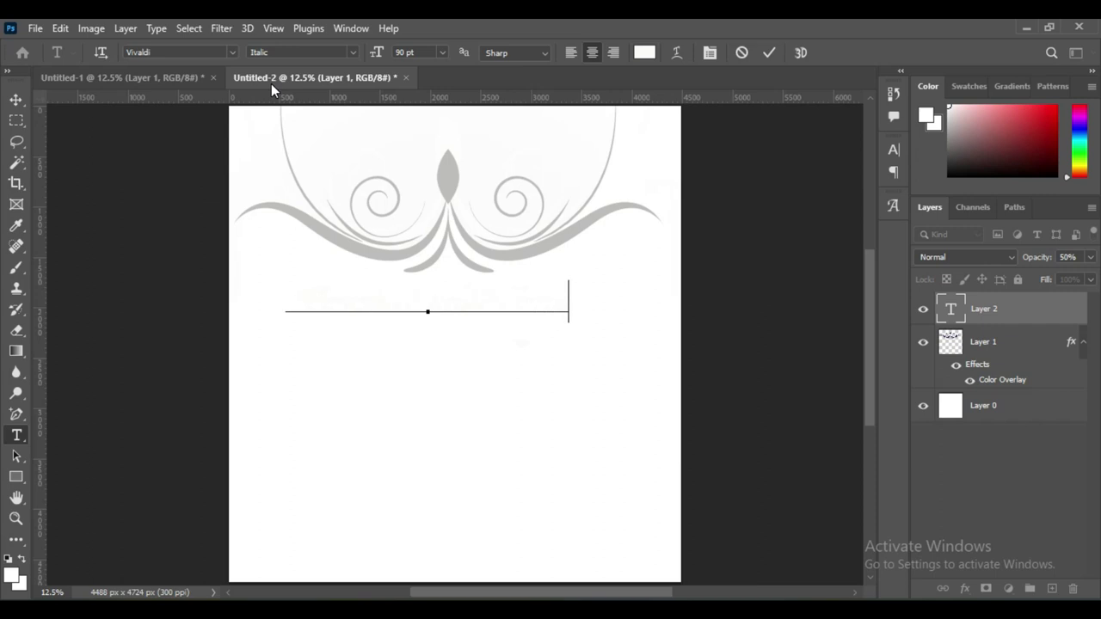
key("ctrl+a")
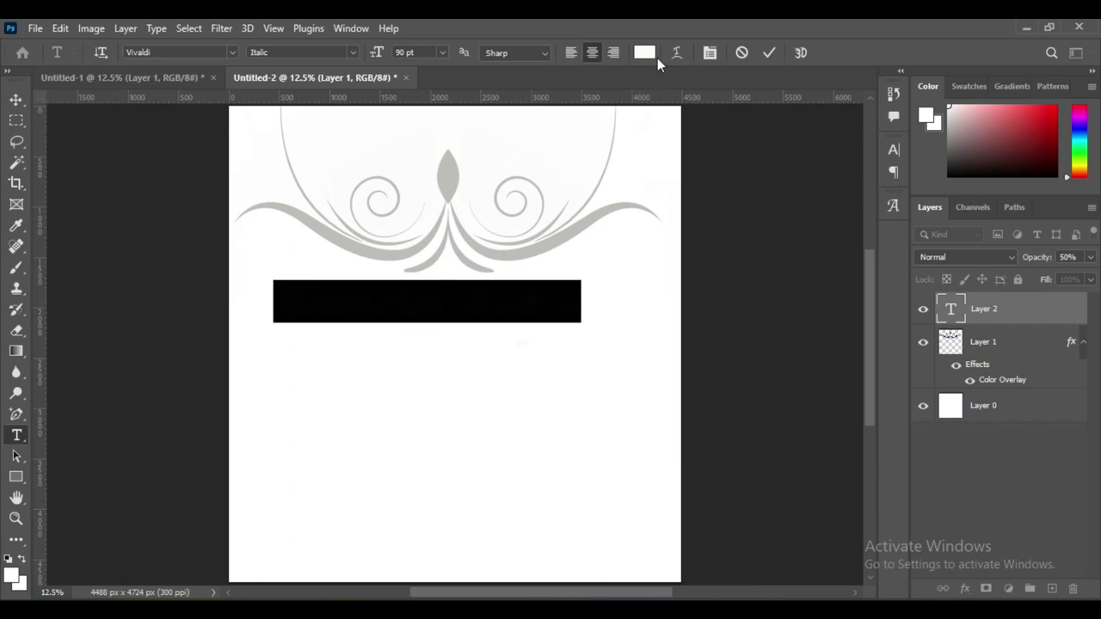
left_click(644, 52)
left_click(850, 185)
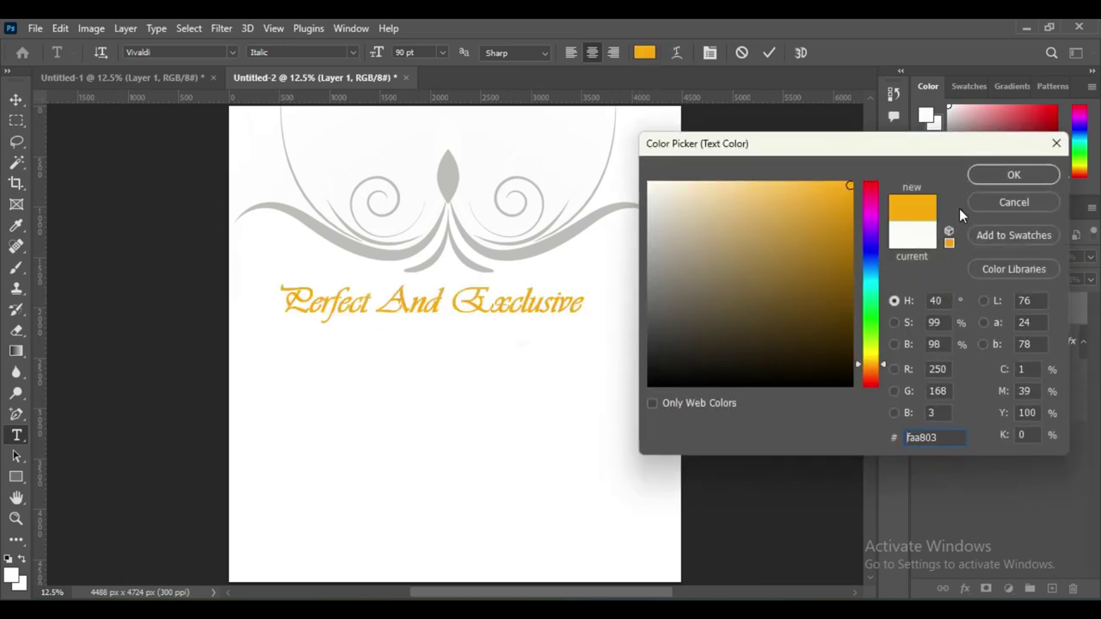
left_click(1014, 175)
key("ctrl+Return")
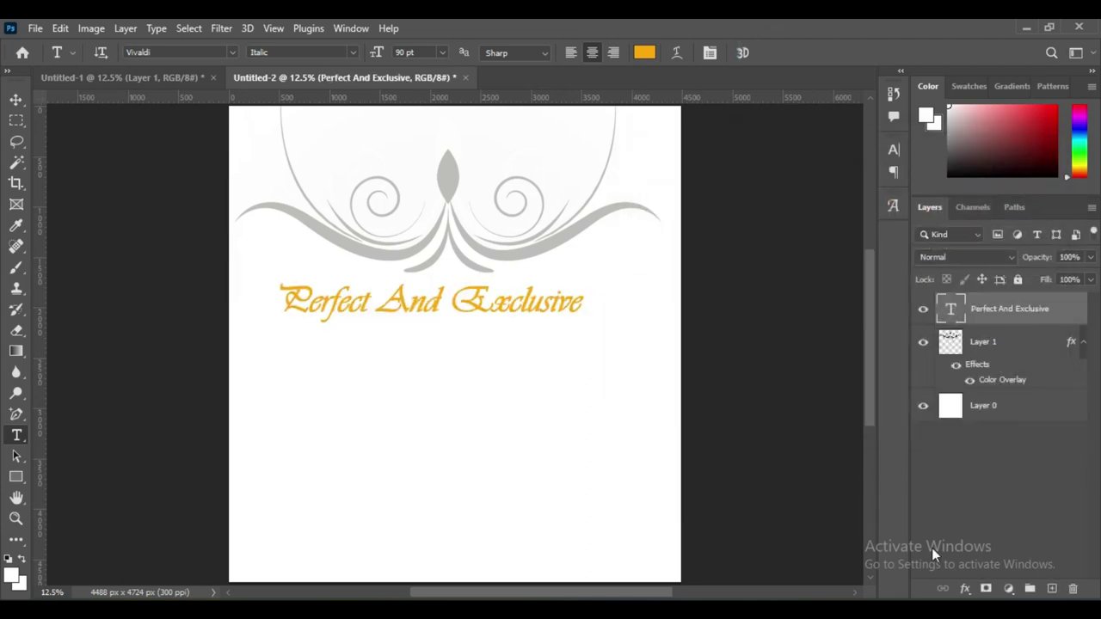
left_click(965, 588)
- Add a Gradient Overlay effect to the tagline and open its gradient for editing
left_click(1012, 540)
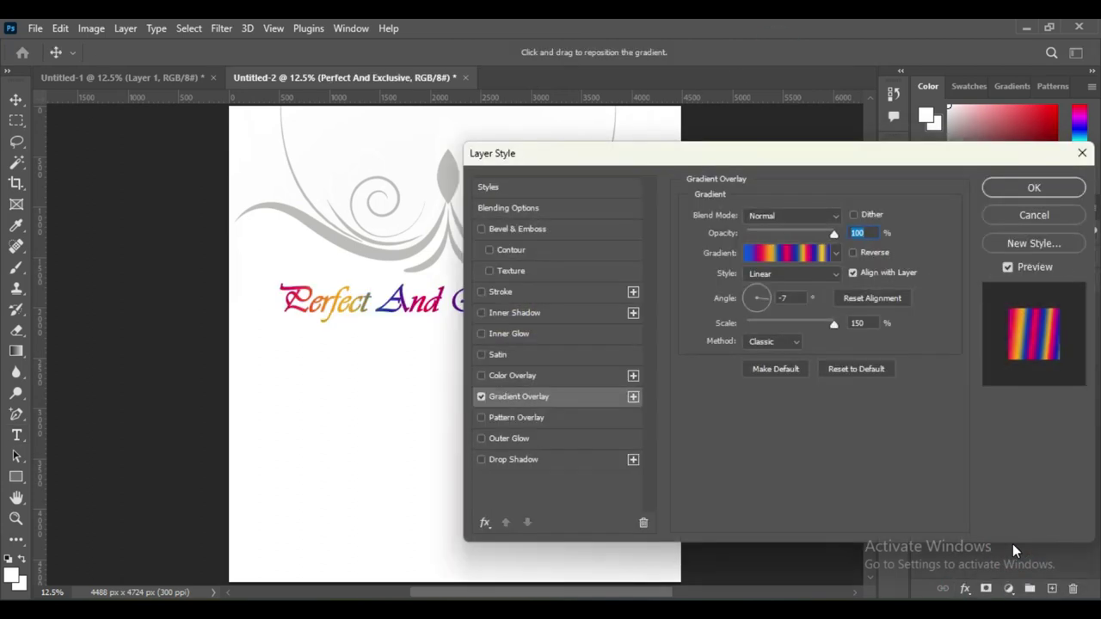
left_click(790, 256)
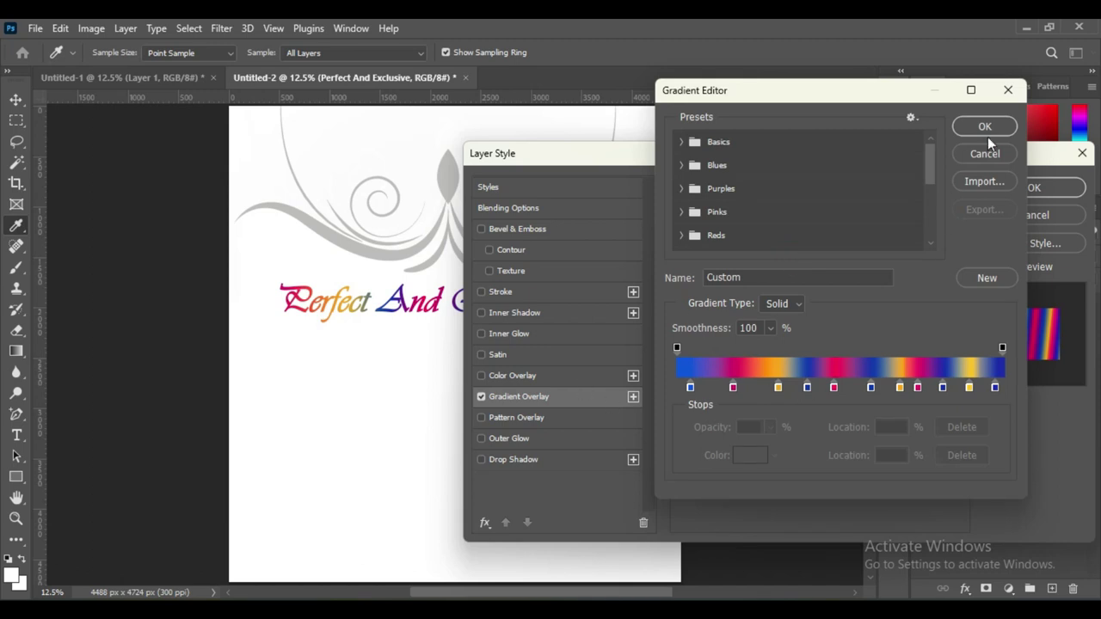
left_click(985, 129)
left_click(633, 396)
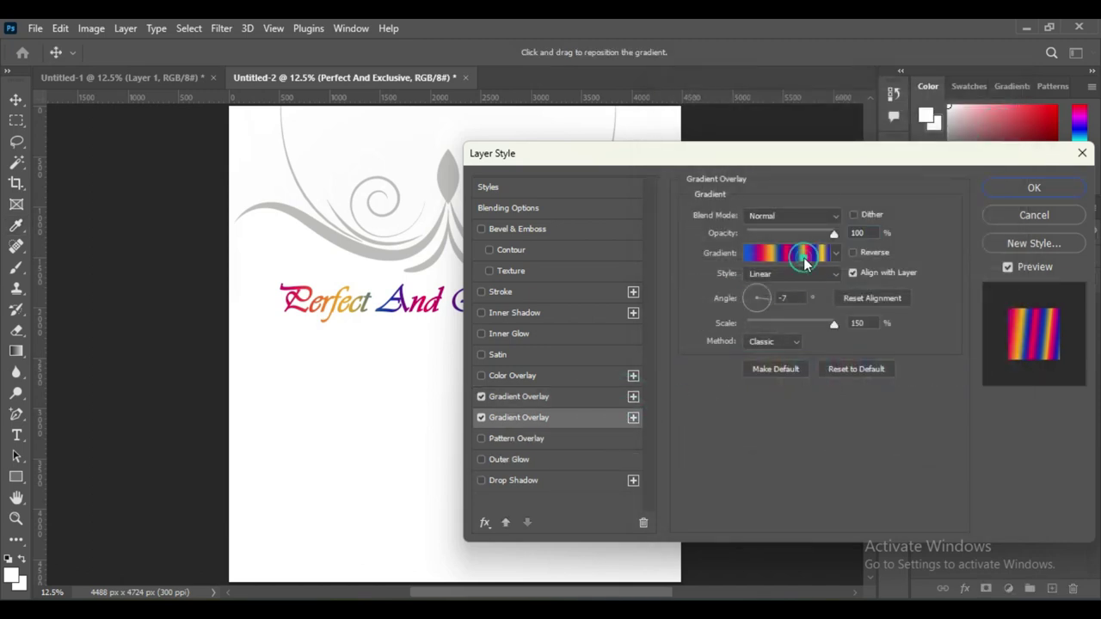
left_click(805, 256)
- Delete the blue colour stops and move the orange stop to the gradient's left end
left_click_drag(741, 391, 778, 428)
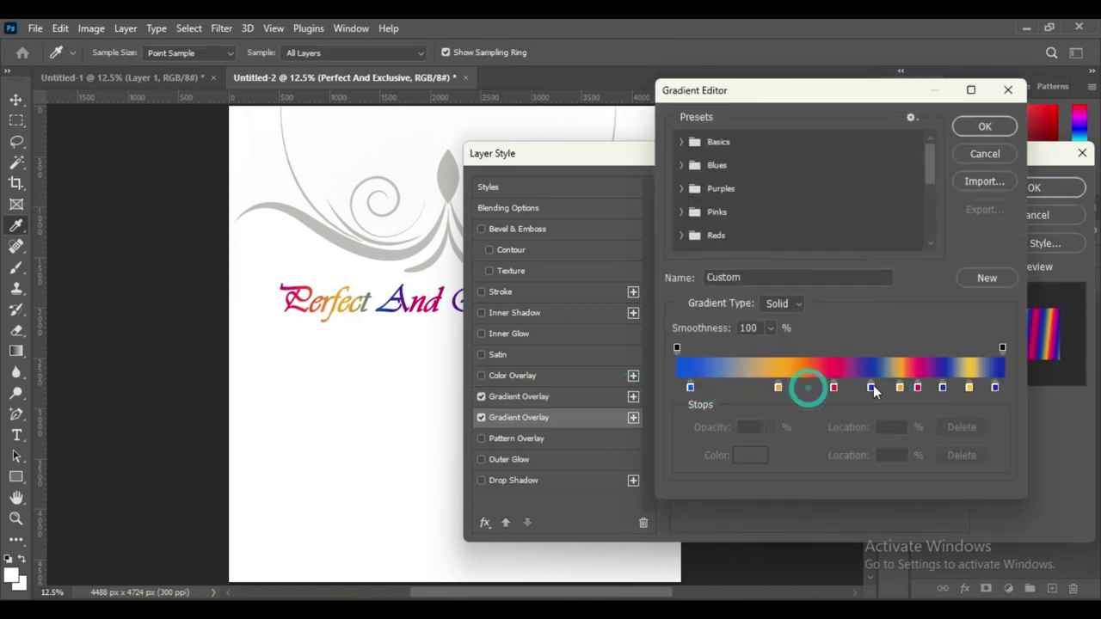
left_click_drag(871, 387, 903, 456)
left_click_drag(951, 394, 953, 426)
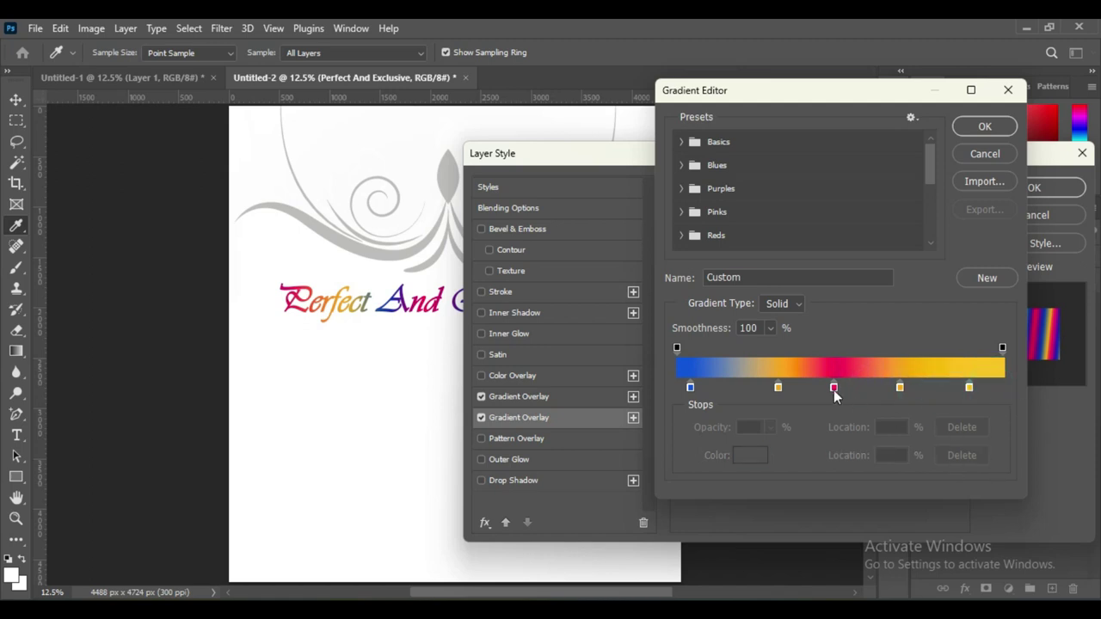
left_click_drag(690, 387, 731, 425)
left_click_drag(779, 389, 695, 387)
- Set the gradient's left stop to a dark orange
double_click(695, 387)
left_click(847, 248)
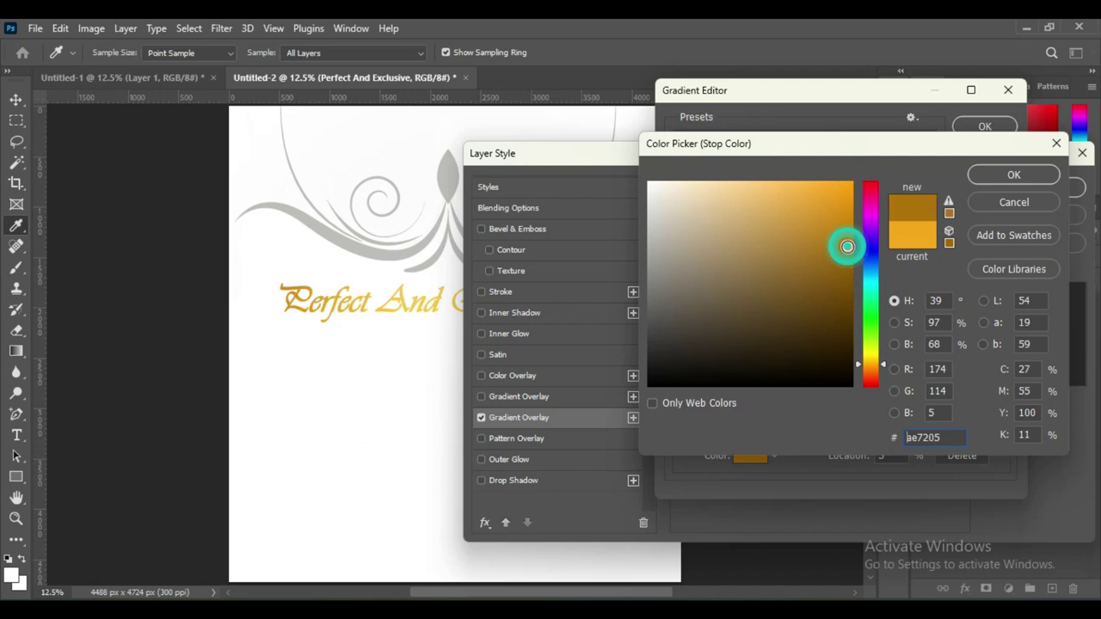
left_click_drag(862, 368, 870, 370)
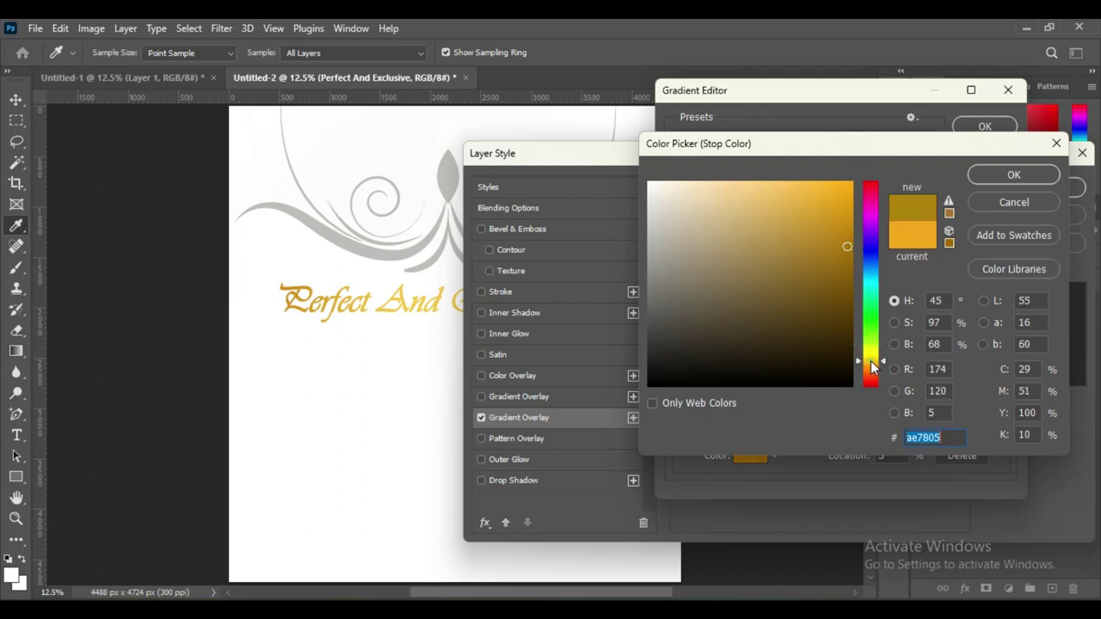
left_click(917, 245)
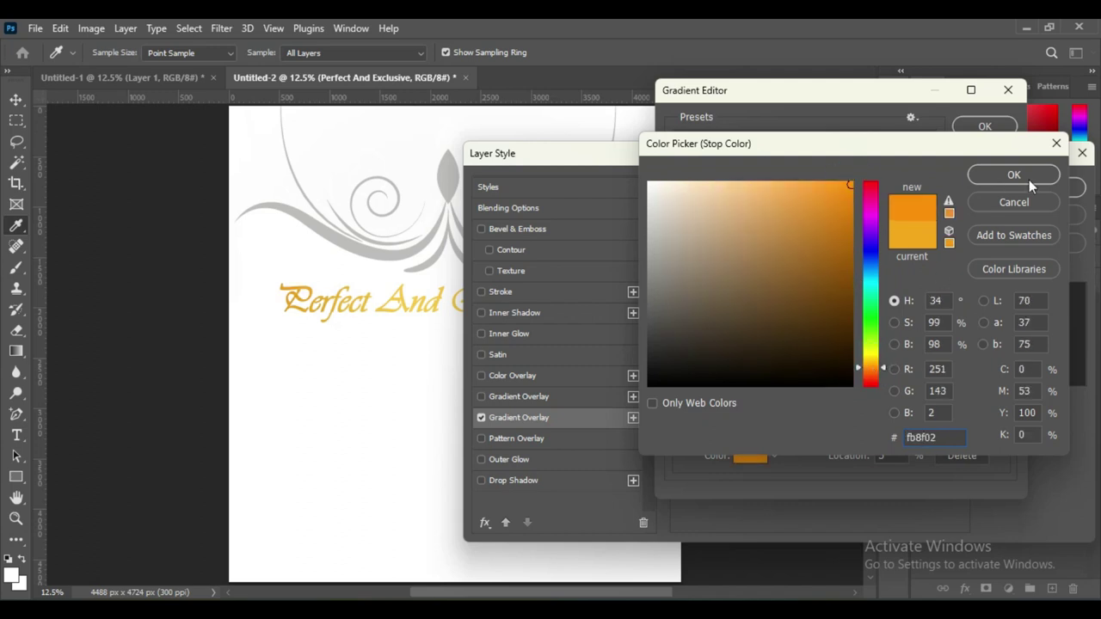
left_click(1014, 174)
left_click(751, 456)
left_click(851, 249)
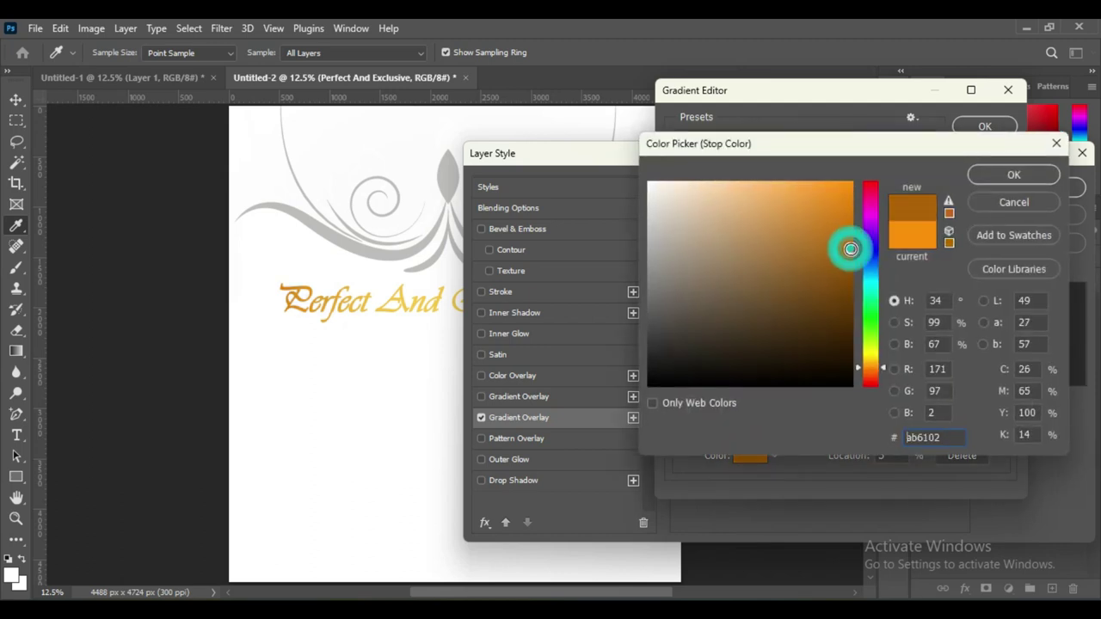
left_click(1012, 175)
- Keep the right stop light orange, make the middle stop deep orange, and apply the overlay
double_click(986, 387)
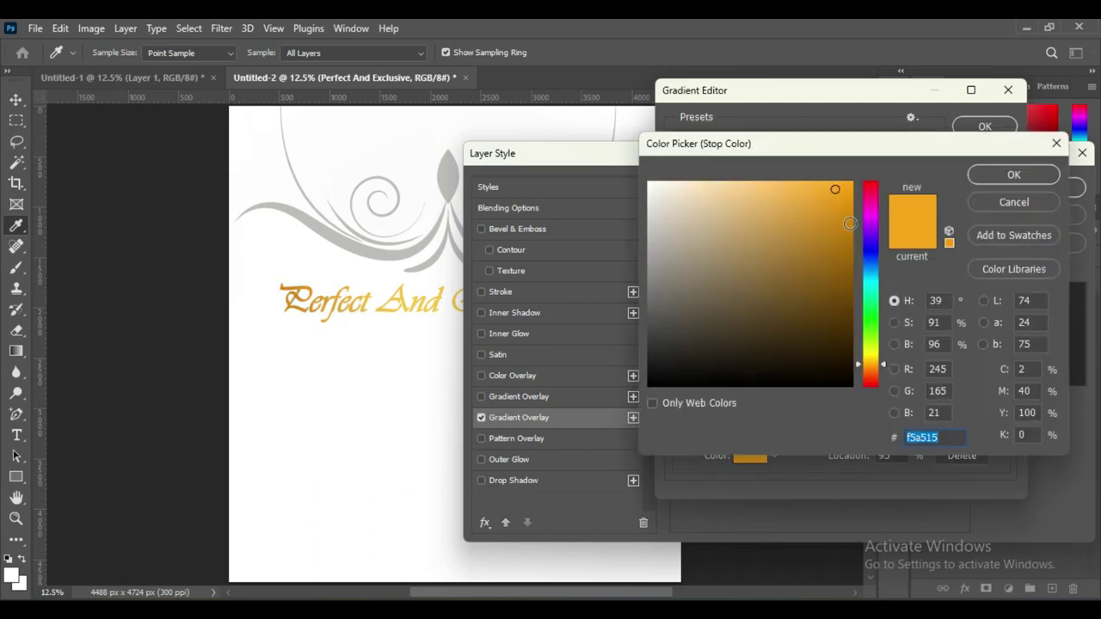
left_click(1012, 178)
double_click(829, 388)
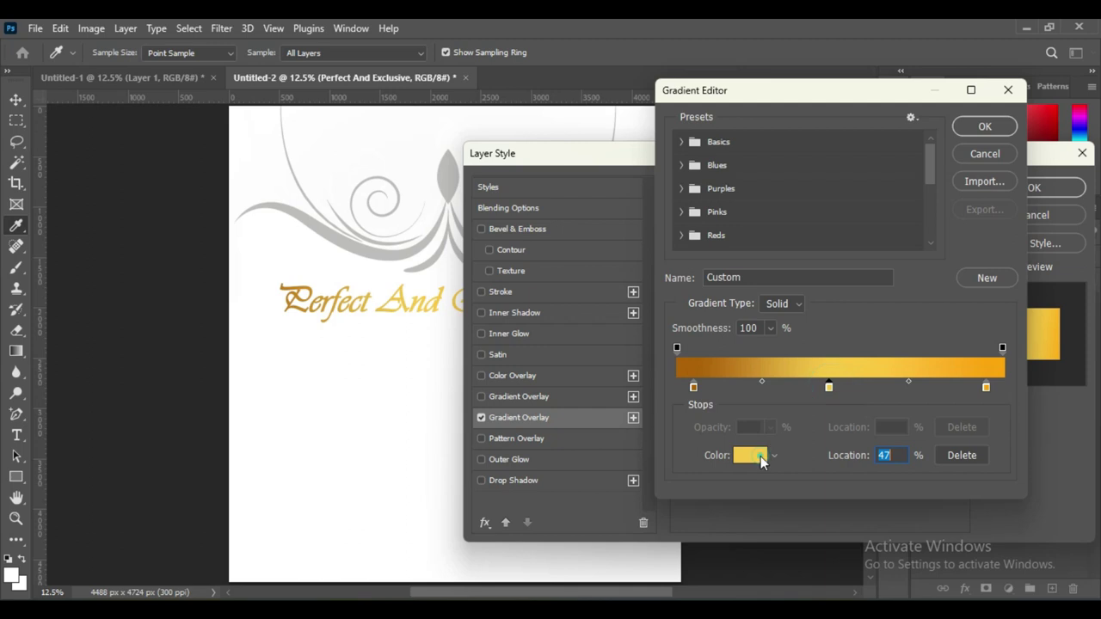
left_click(870, 375)
left_click_drag(850, 189, 846, 189)
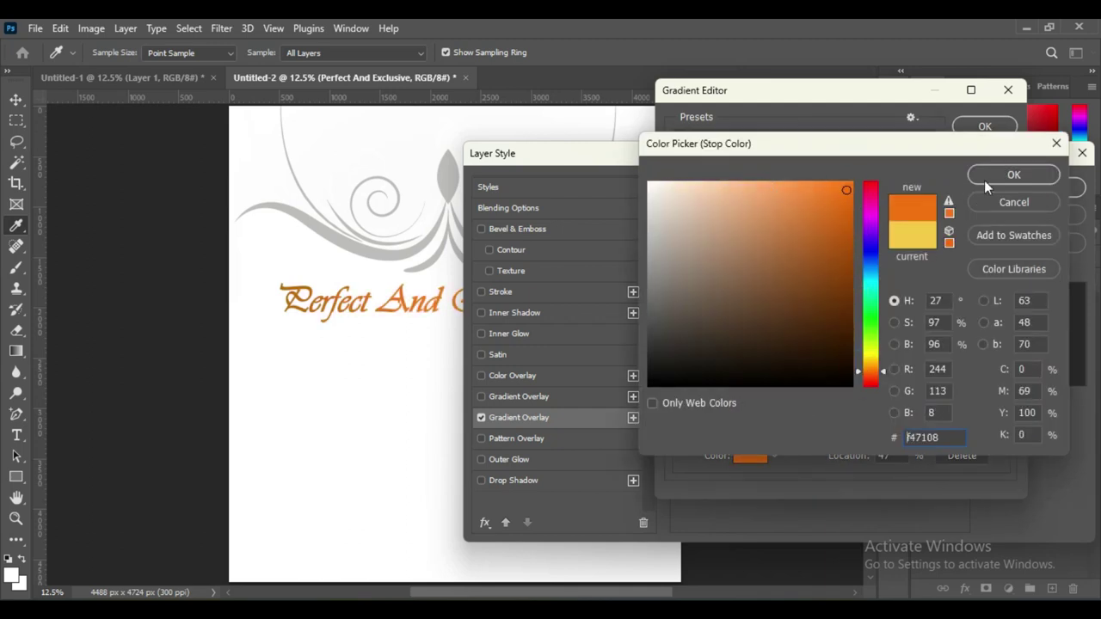
left_click(1013, 174)
left_click(984, 126)
left_click(1056, 185)
- Move the ornament up and bring the tagline up closer to it
left_click(16, 100)
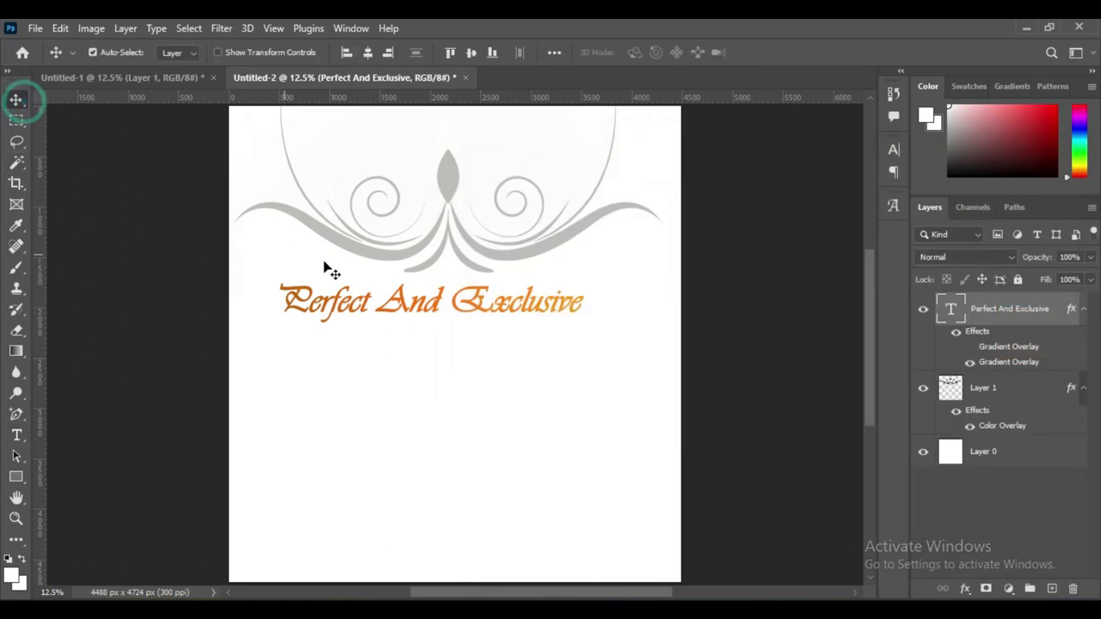
left_click_drag(438, 302, 462, 290)
left_click_drag(459, 178, 456, 138)
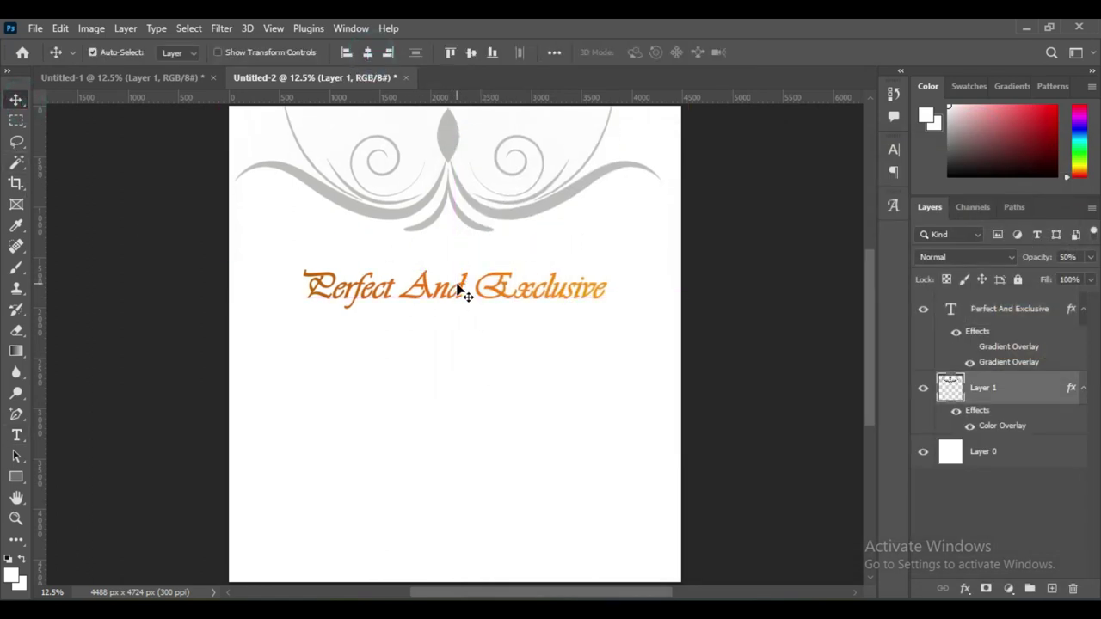
left_click_drag(460, 292, 461, 258)
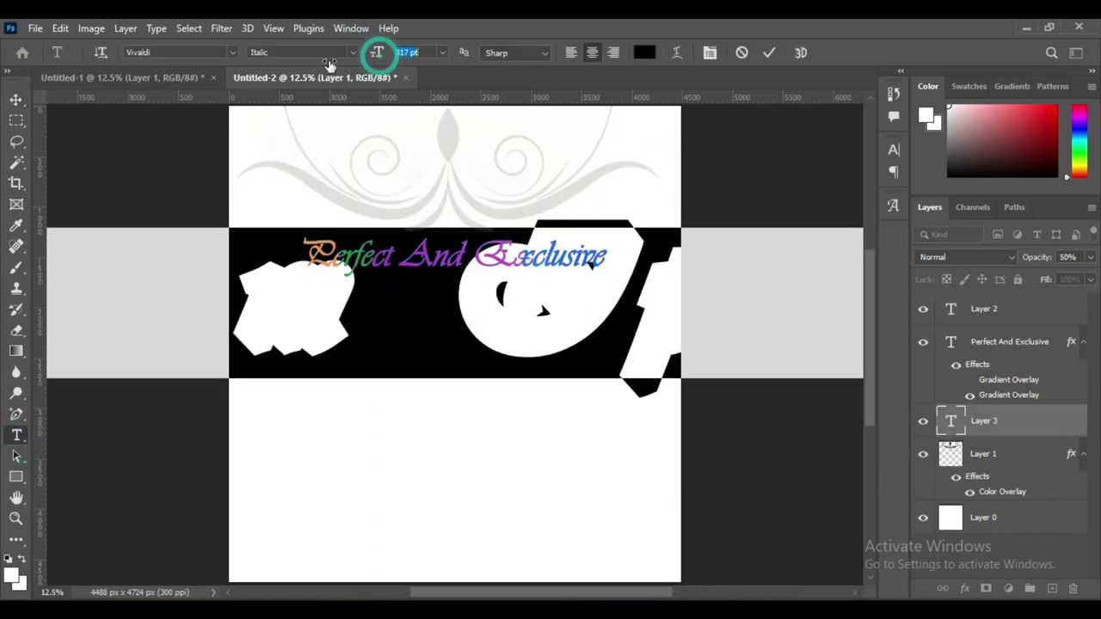
- Add a 293 pt Vivaldi Italic 'W' and place it just below the tagline
type("W")
type("81")
left_click(769, 52)
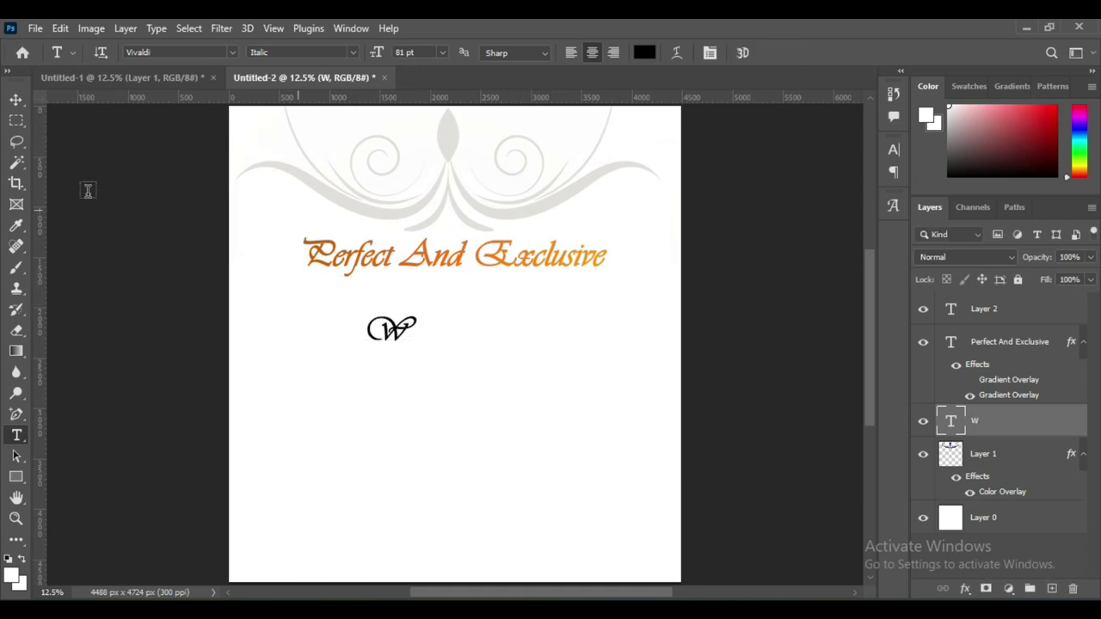
left_click_drag(326, 302, 421, 344)
left_click_drag(376, 51, 547, 78)
left_click(768, 53)
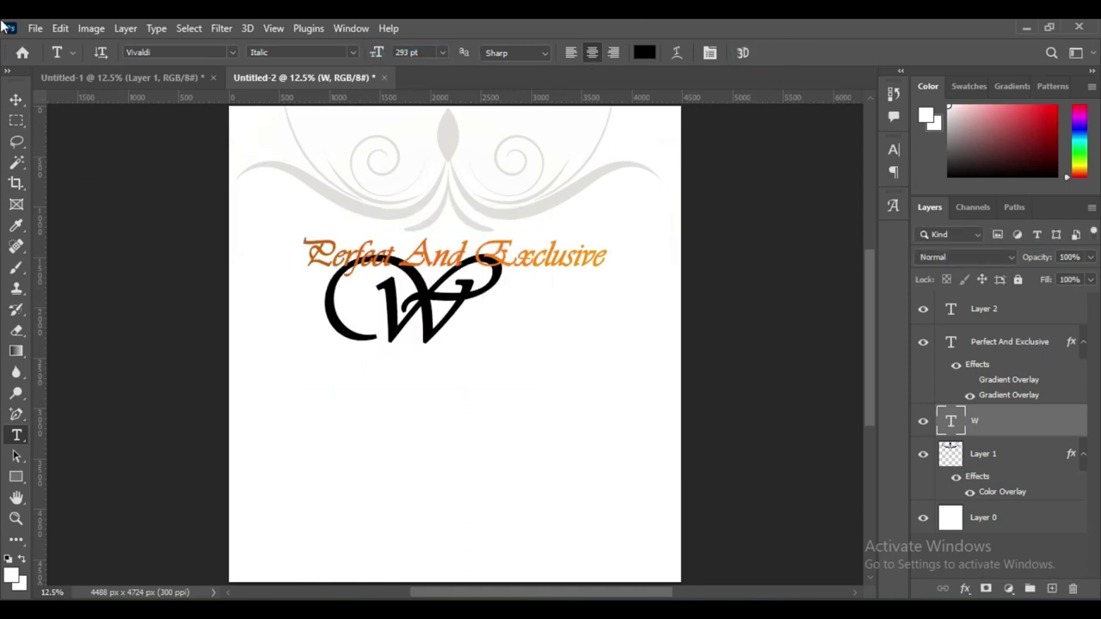
key("v")
left_click_drag(381, 256, 366, 291)
- Delete the empty Layer 2
left_click(989, 310)
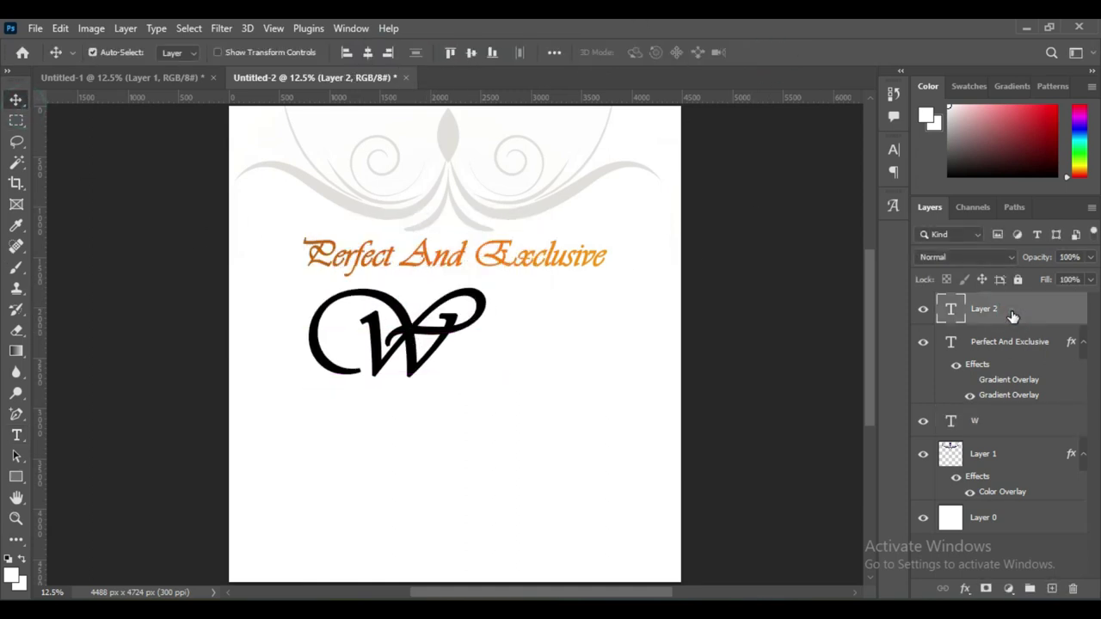
key("Delete")
left_click(787, 376)
- Start a new text layer with tracking 0 in Bernard MT Condensed
left_click(16, 436)
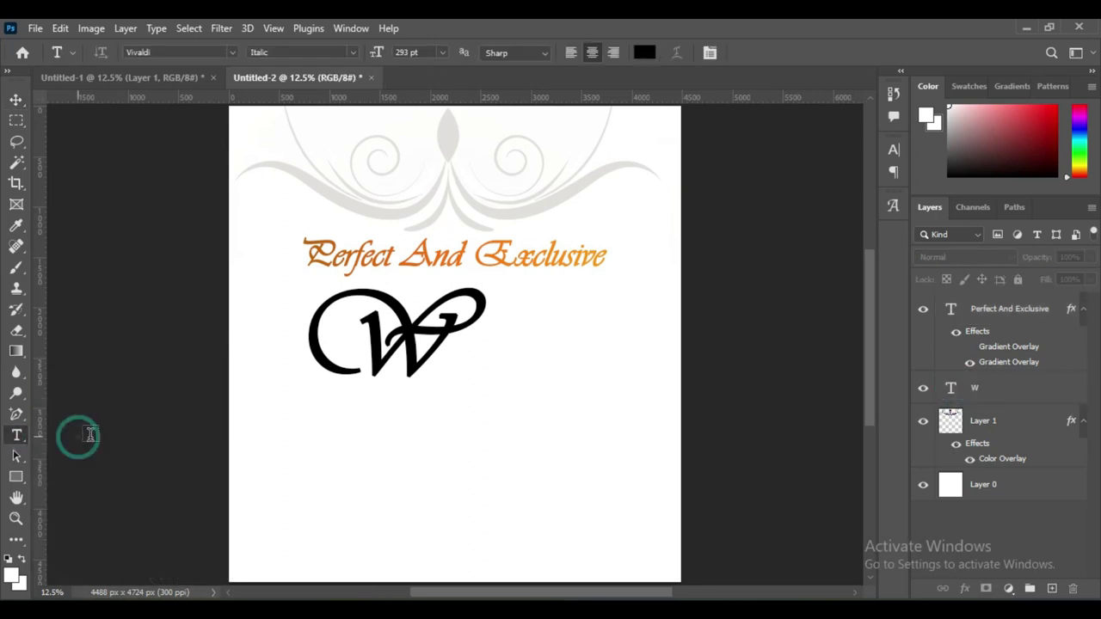
left_click(405, 443)
left_click_drag(378, 53, 213, 82)
left_click(768, 52)
key("Return")
left_click(709, 53)
left_click(865, 208)
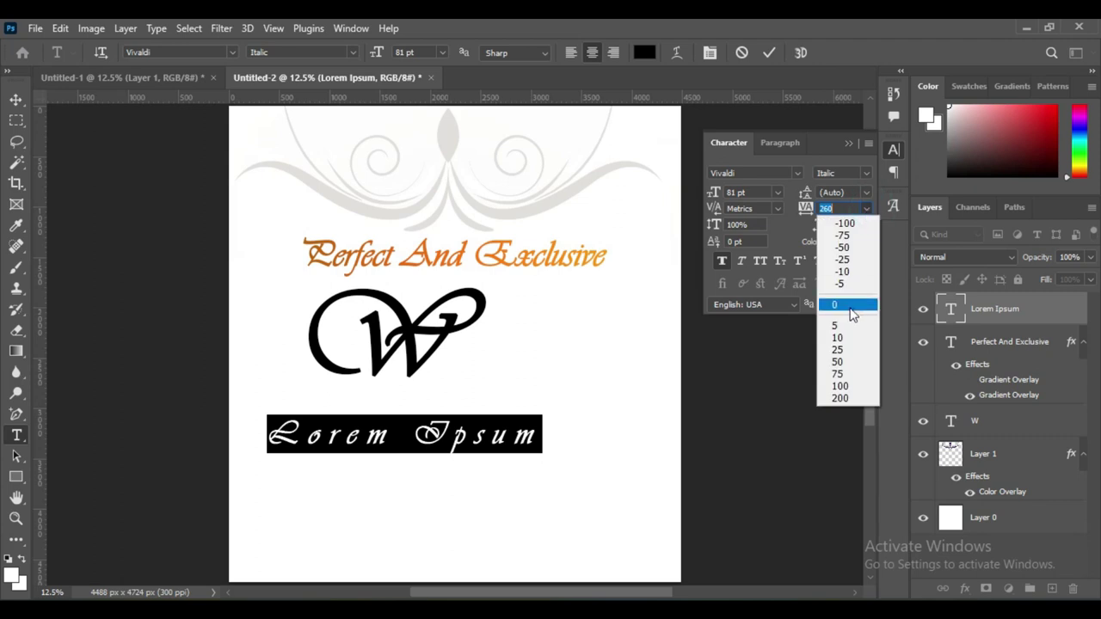
left_click(841, 309)
left_click(177, 53)
left_click(215, 120)
- Type 'ine' in All Caps and enlarge it to 245 pt
type("ine")
key("ctrl+a")
left_click(760, 260)
left_click(848, 143)
left_click(398, 430)
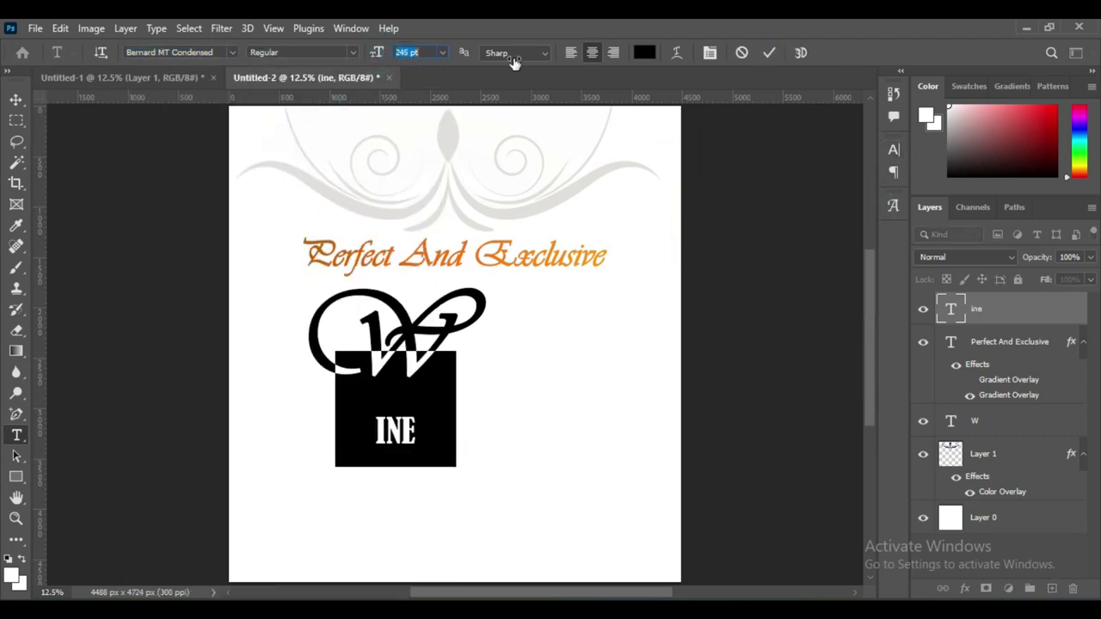
left_click_drag(376, 52, 585, 74)
left_click(769, 53)
- Move INE beside the W and scale it to about 57 percent
key("v")
left_click_drag(447, 393, 620, 350)
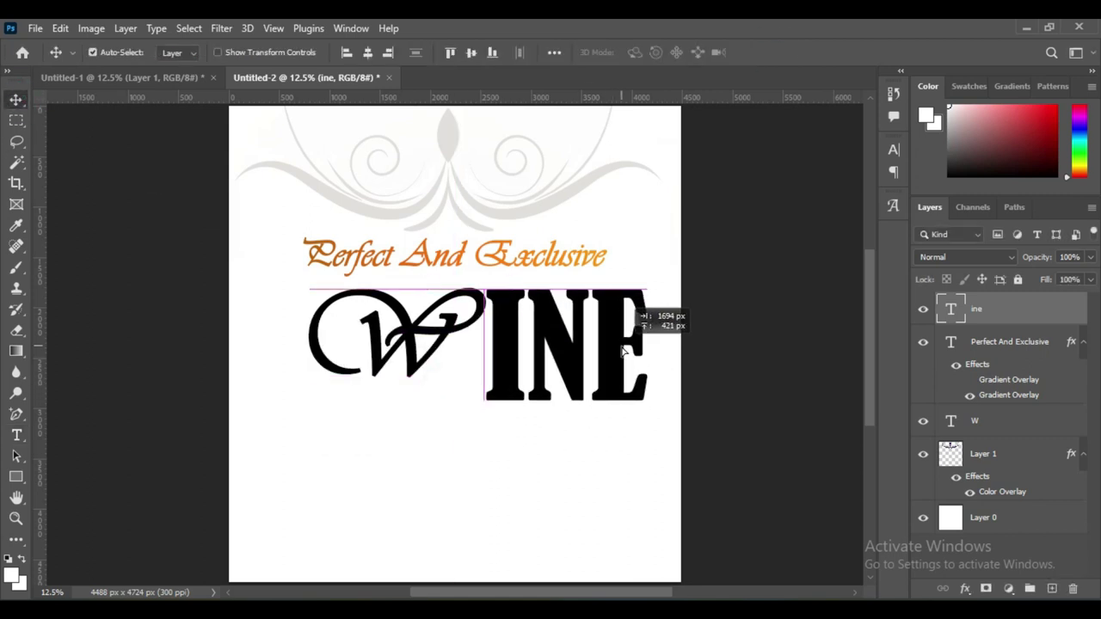
key("ctrl+t")
left_click_drag(649, 289, 584, 318)
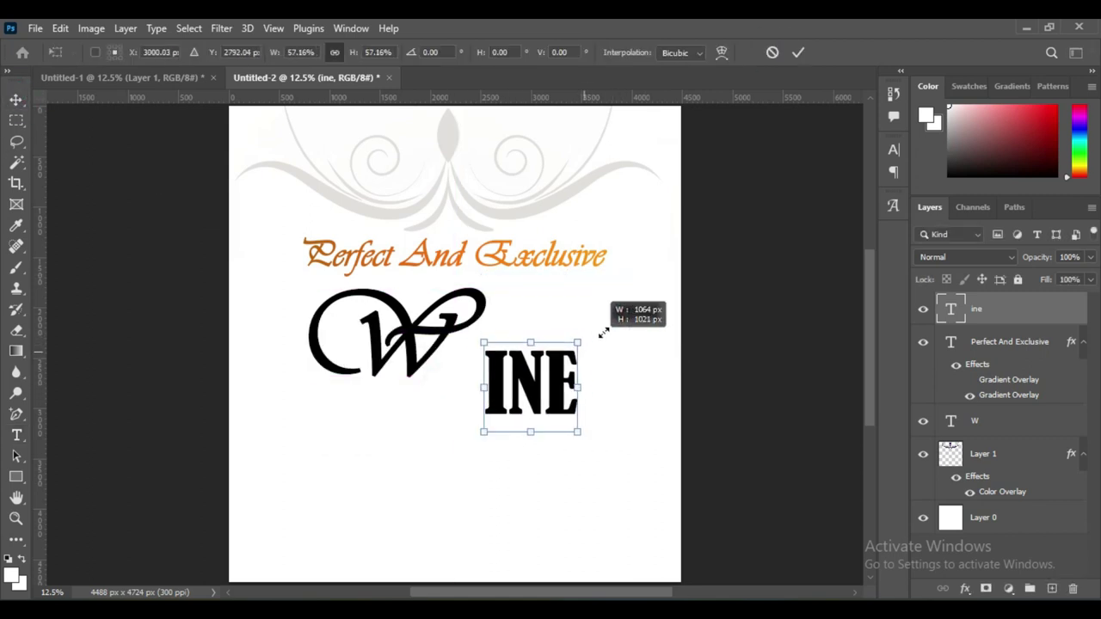
left_click(798, 52)
- Reposition the W and enlarge it to about 145 percent
left_click_drag(405, 364, 397, 415)
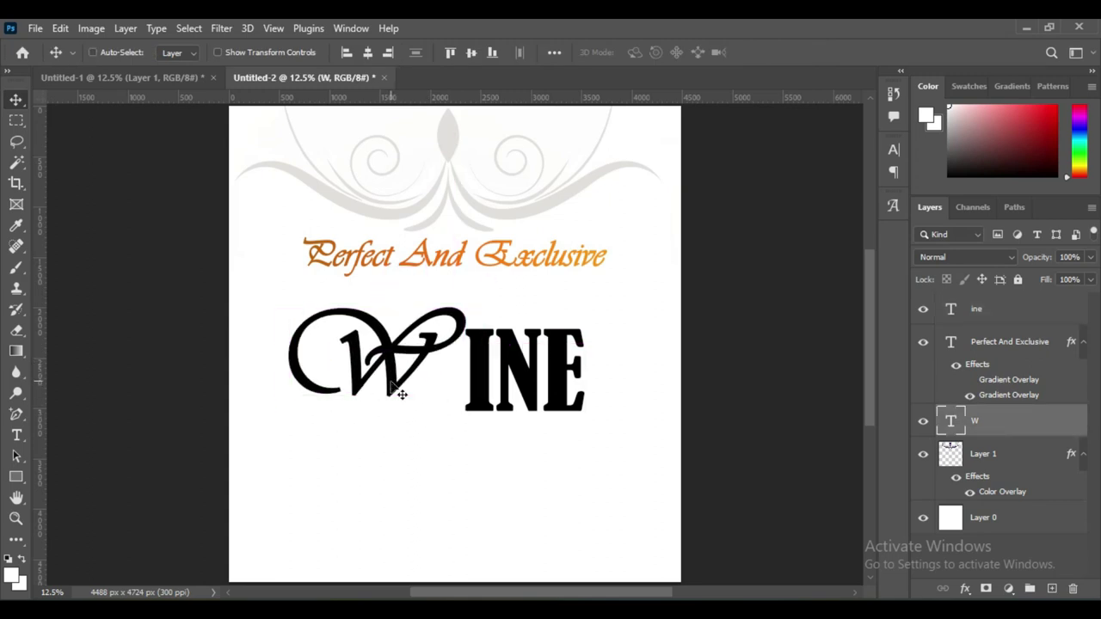
key("ctrl+t")
left_click_drag(469, 327, 602, 225)
mouse_move(396, 318)
left_mouse_down()
mouse_move(374, 352)
mouse_move(331, 359)
left_mouse_up()
key("Return")
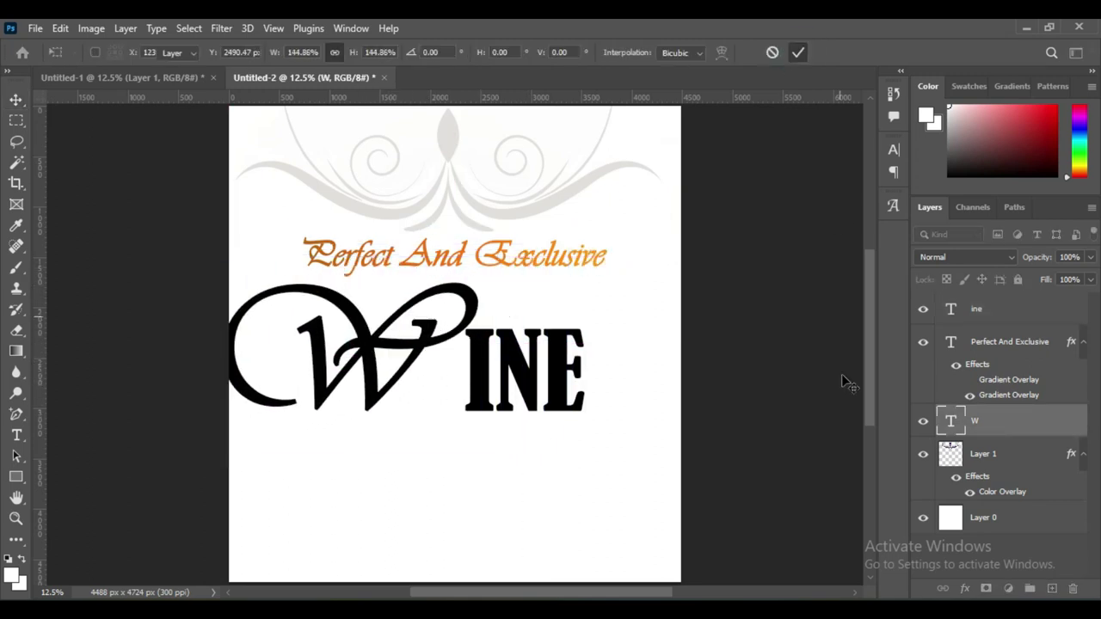
- Group the W and ine layers into a group named 'wine'
left_click_drag(995, 421, 989, 325)
left_click(989, 312, "shift")
key("ctrl+g")
double_click(977, 302)
type("wine")
key("Return")
- Centre the wine group horizontally and nudge the tagline and WINE wordmark upward
key("ctrl+t")
left_click_drag(553, 406, 602, 406)
left_click(798, 53)
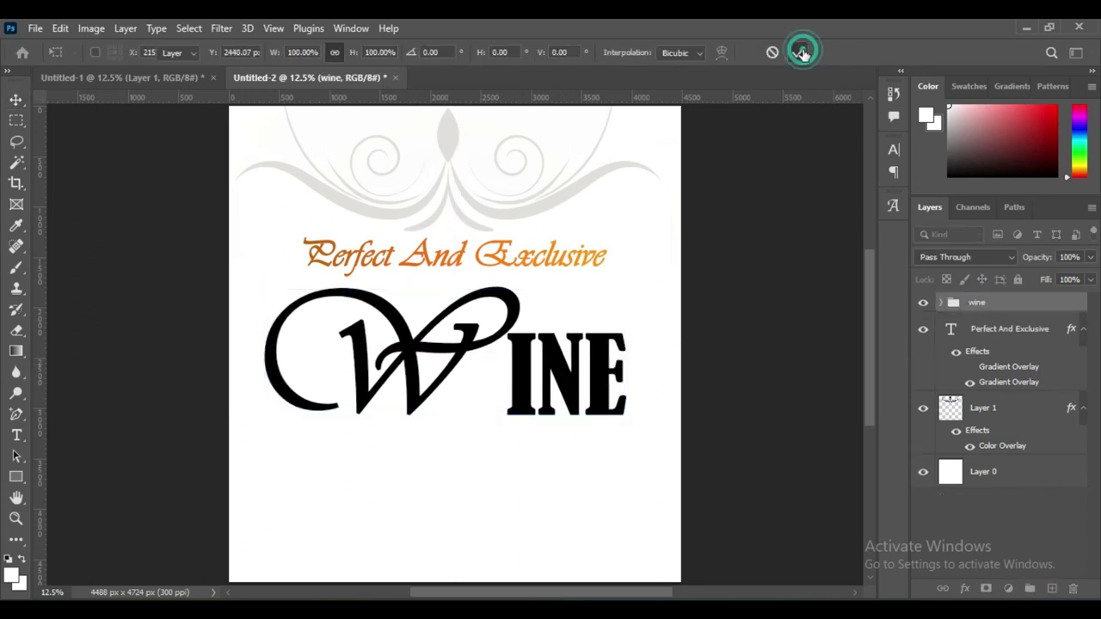
left_click(368, 53)
left_click(942, 304)
left_click_drag(516, 256, 504, 238)
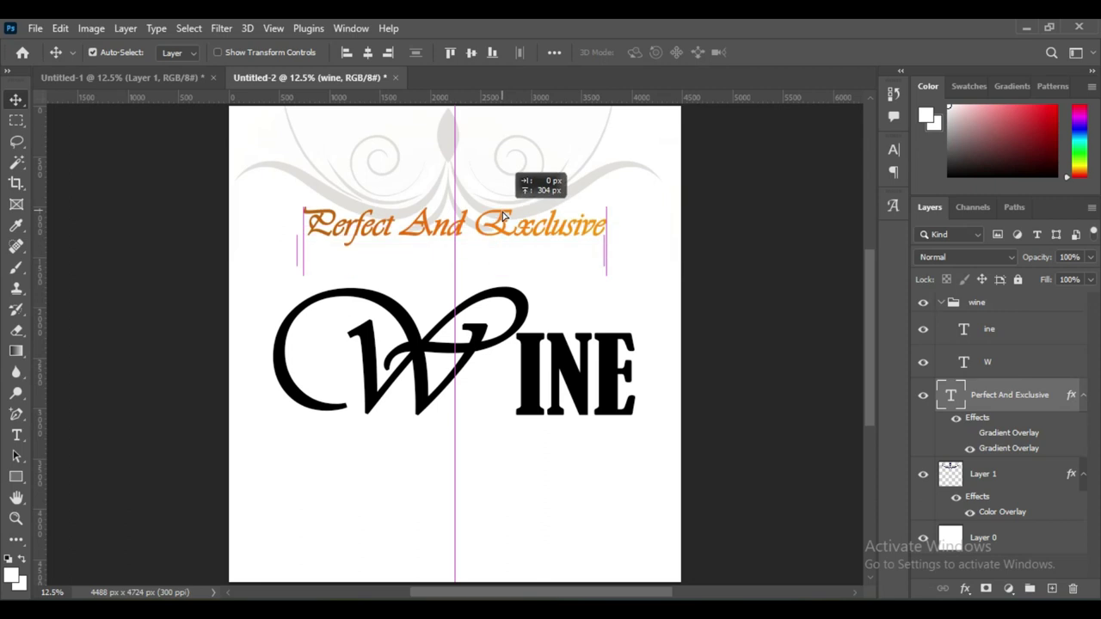
left_click(940, 303)
left_click(1000, 306)
left_click_drag(456, 361, 455, 334)
- Centre the wine group, then clip a gold splash image into the W and scale it
left_click(368, 53)
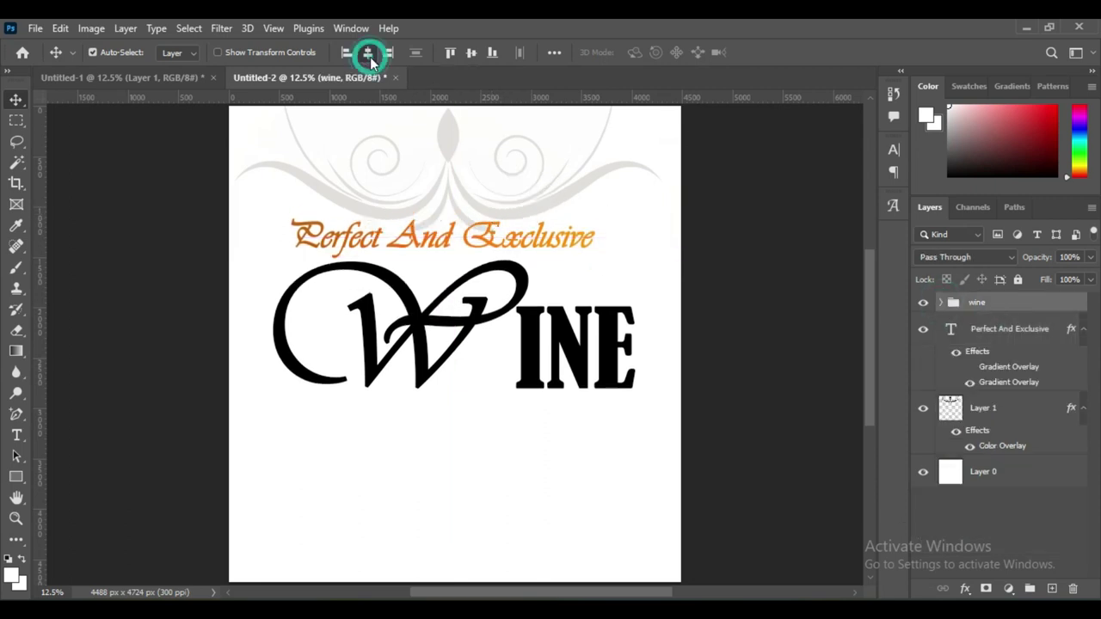
left_click(941, 303)
left_click(976, 361)
left_click(120, 78)
left_click_drag(648, 477, 430, 335)
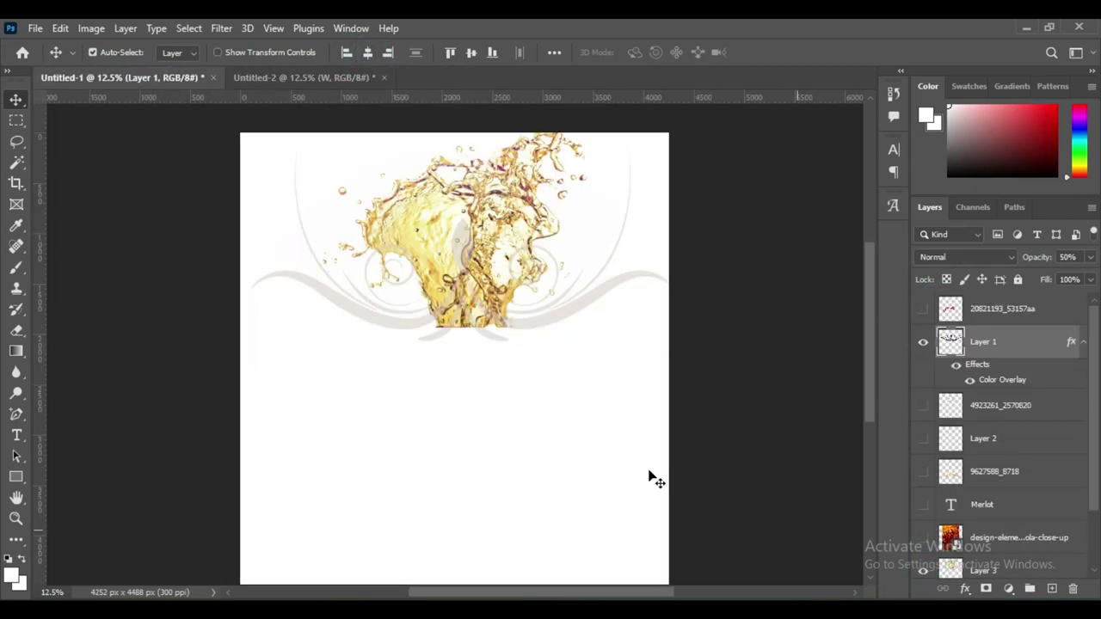
right_click(1000, 361)
left_click(839, 358)
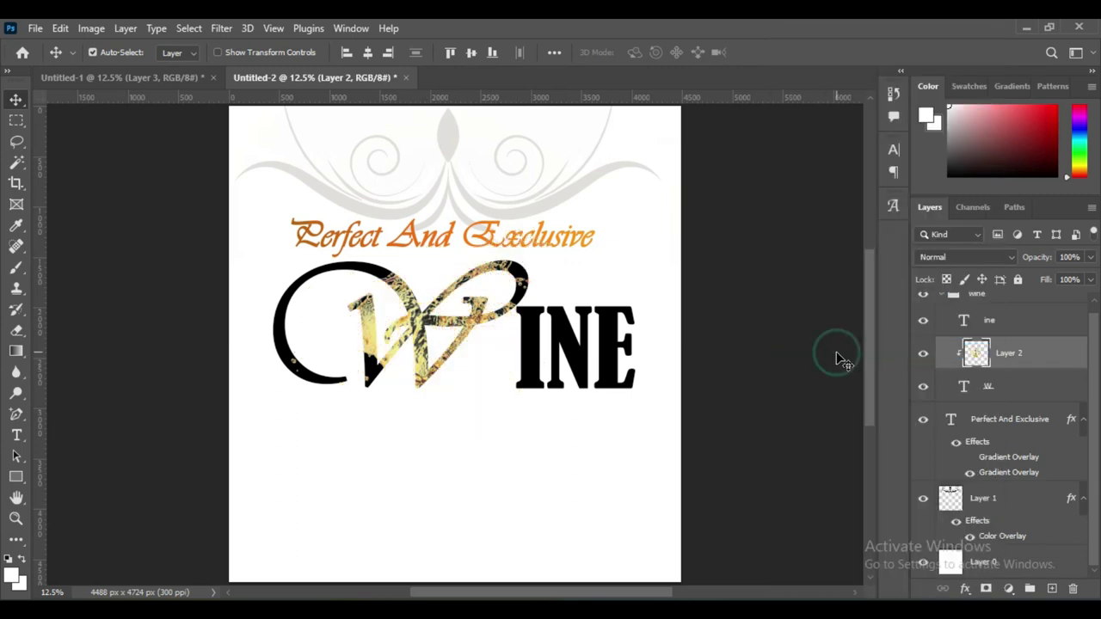
key("ctrl+t")
left_click_drag(504, 233, 419, 262)
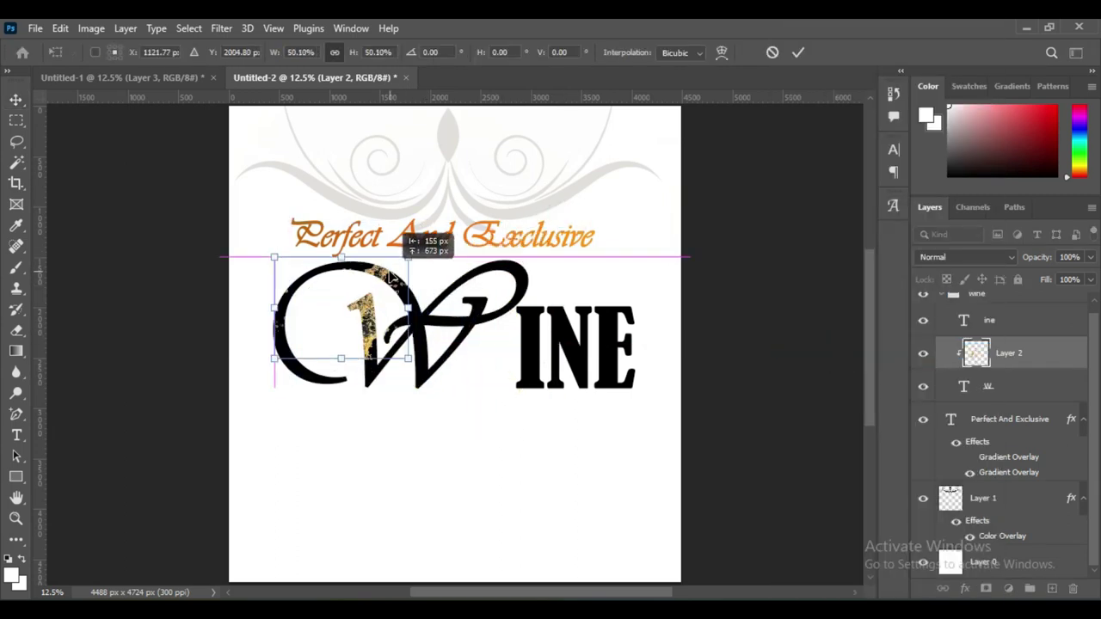
key("Return")
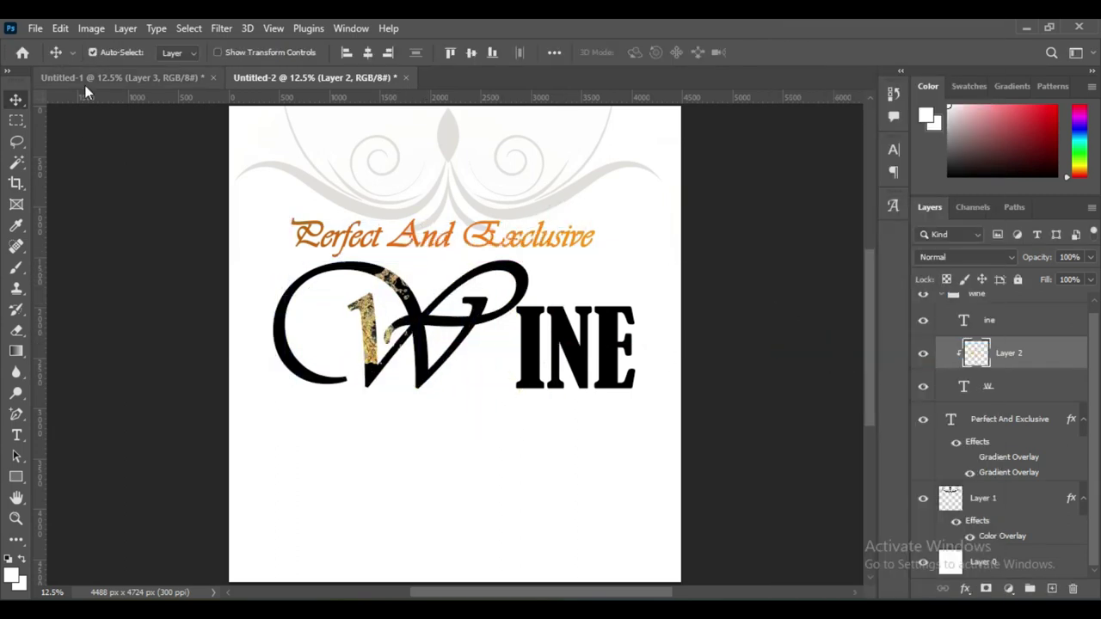
- Clip a second copy of the gold splash inside the INE letters and position it
left_click(84, 79)
left_click_drag(437, 233, 594, 392)
left_click_drag(1039, 355, 1040, 319)
right_click(1020, 323)
left_click(852, 350)
key("ctrl+t")
left_click_drag(604, 390, 585, 372)
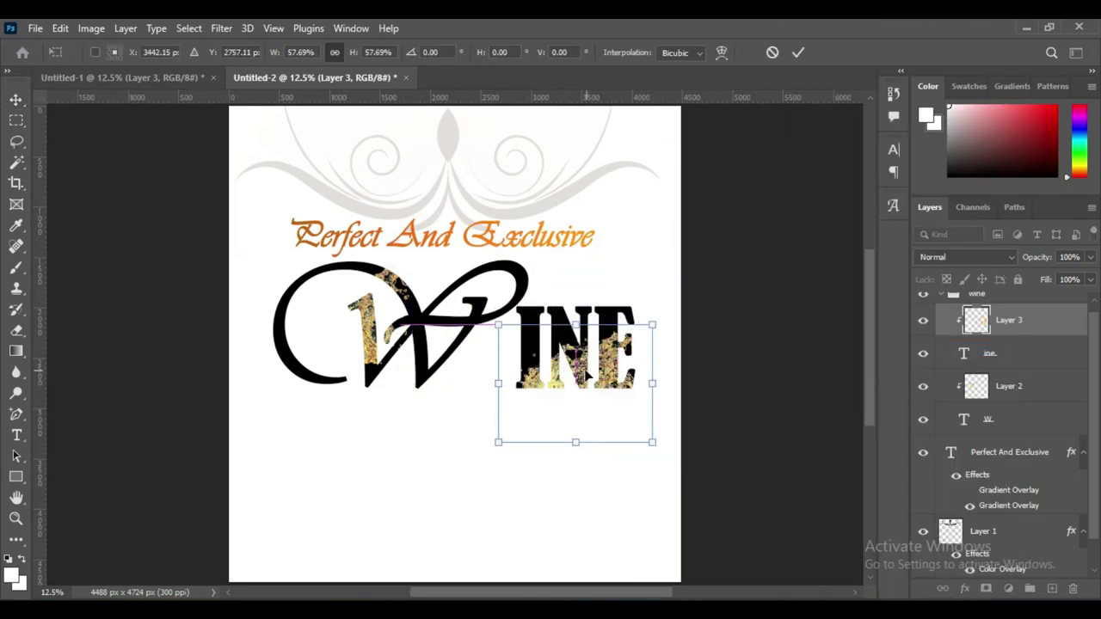
left_click(798, 53)
- Adjust the INE splash with Levels for deeper shadows and more contrast
left_click(91, 28)
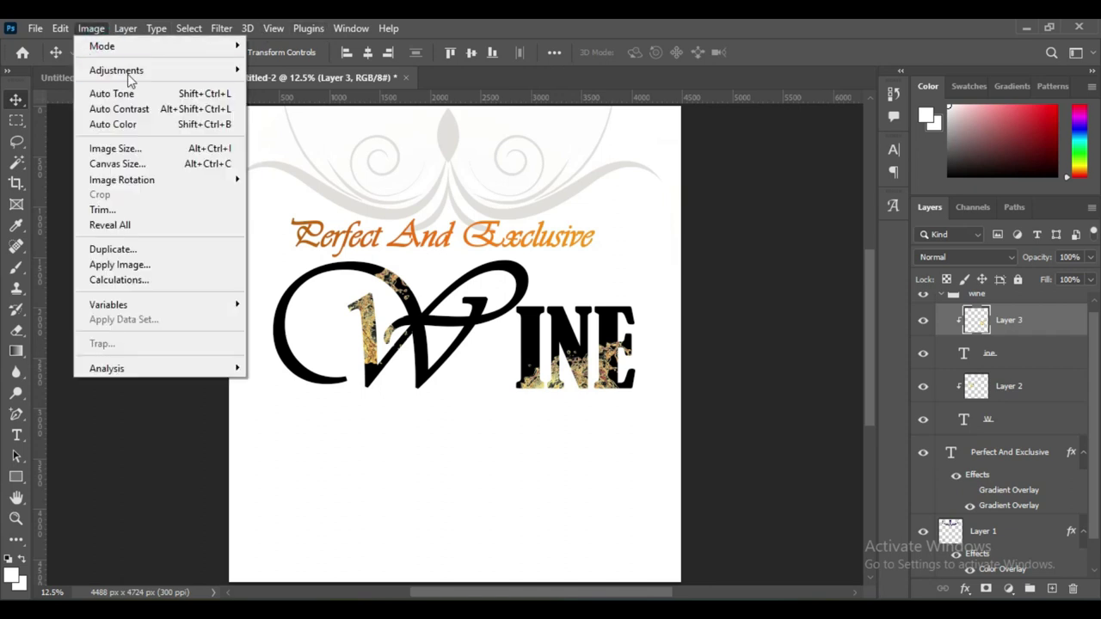
left_click(283, 86)
left_click_drag(725, 295, 802, 295)
mouse_move(928, 295)
left_mouse_down()
mouse_move(828, 295)
mouse_move(922, 295)
left_mouse_up()
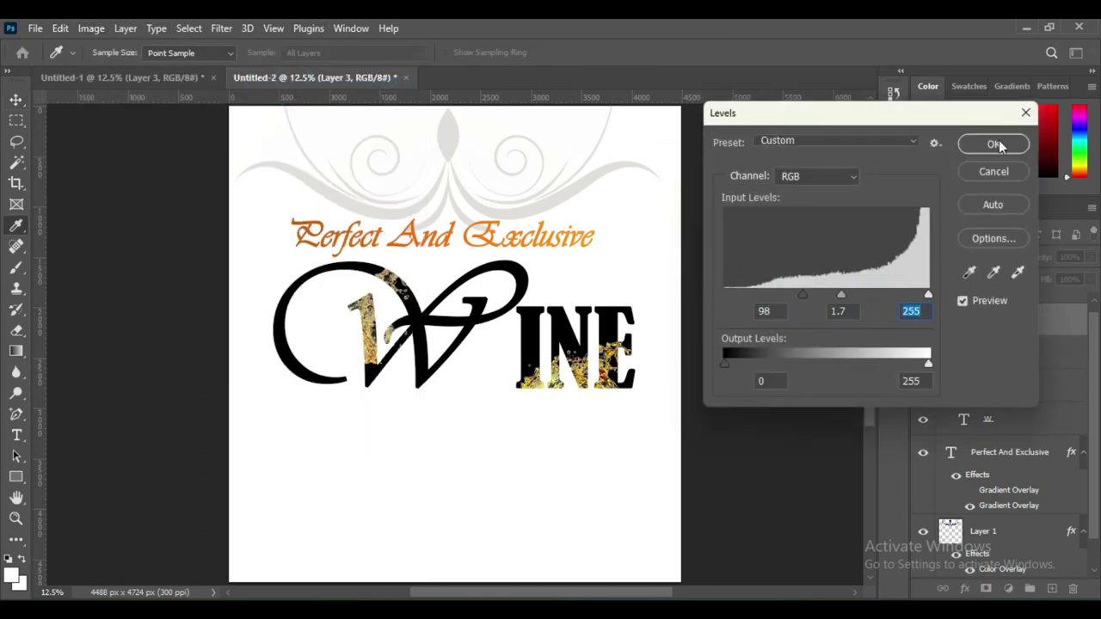
left_click(997, 147)
- Deepen the W splash's shadows with Levels and centre the tagline horizontally
left_click(378, 337)
left_click(91, 28)
mouse_move(116, 69)
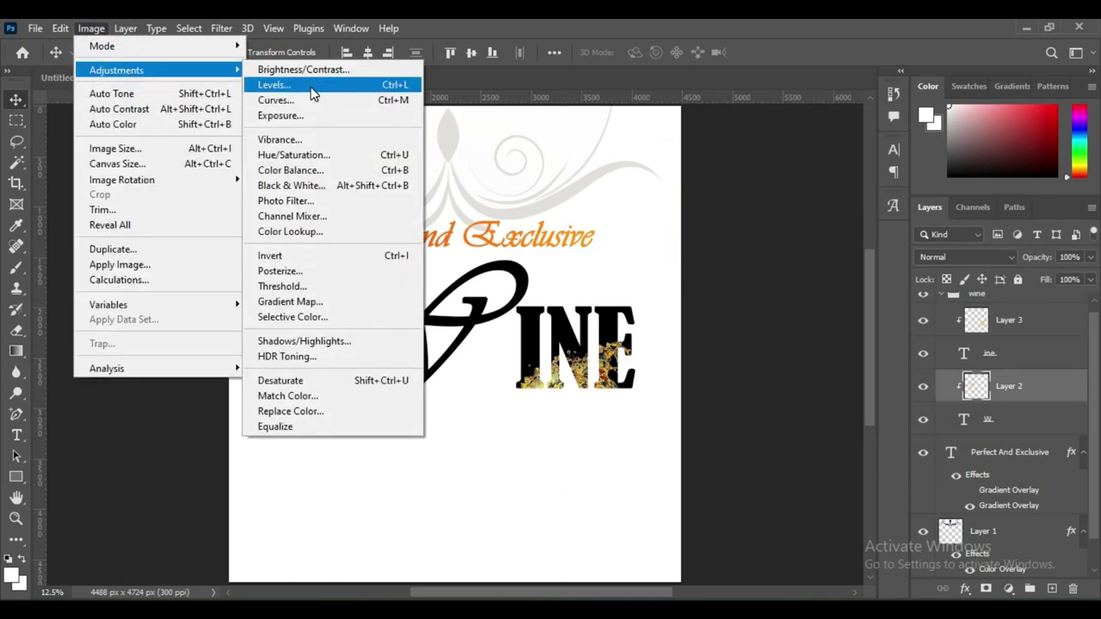
left_click(292, 87)
left_click_drag(725, 295, 735, 301)
key("Return")
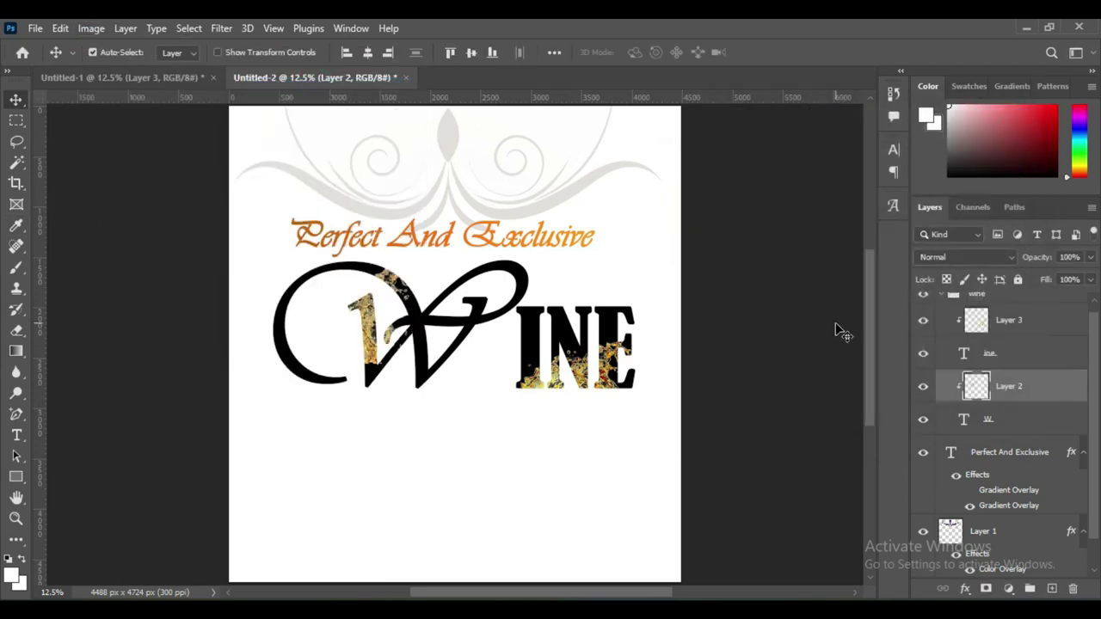
left_click(516, 245)
left_click(367, 52)
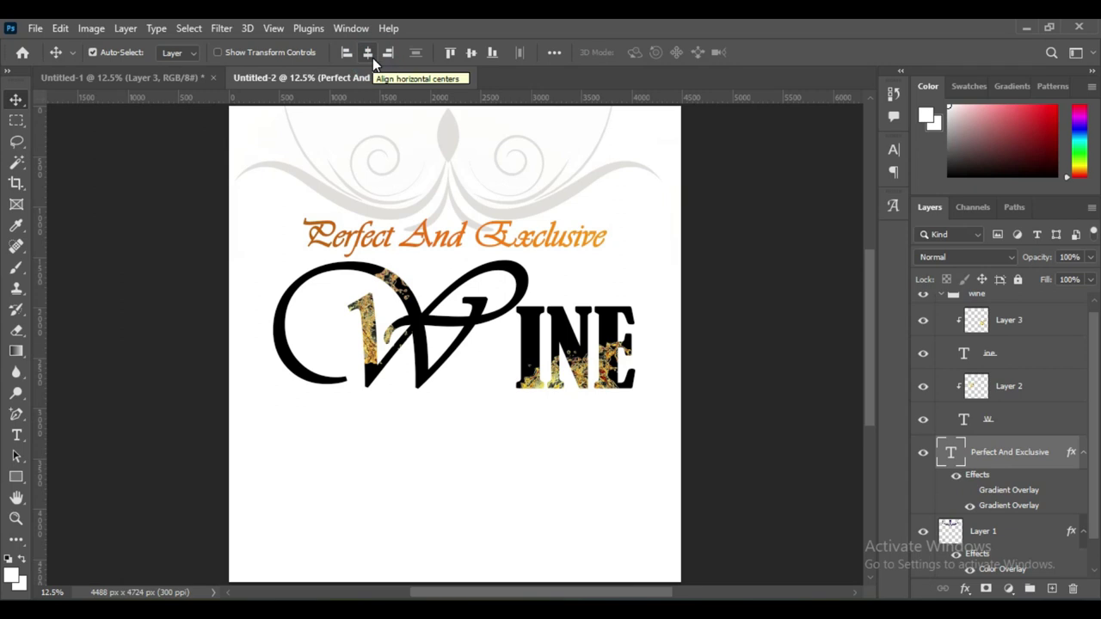
- Change the INE text layer's font to Bell MT
double_click(963, 353)
left_click(237, 53)
left_click(182, 117)
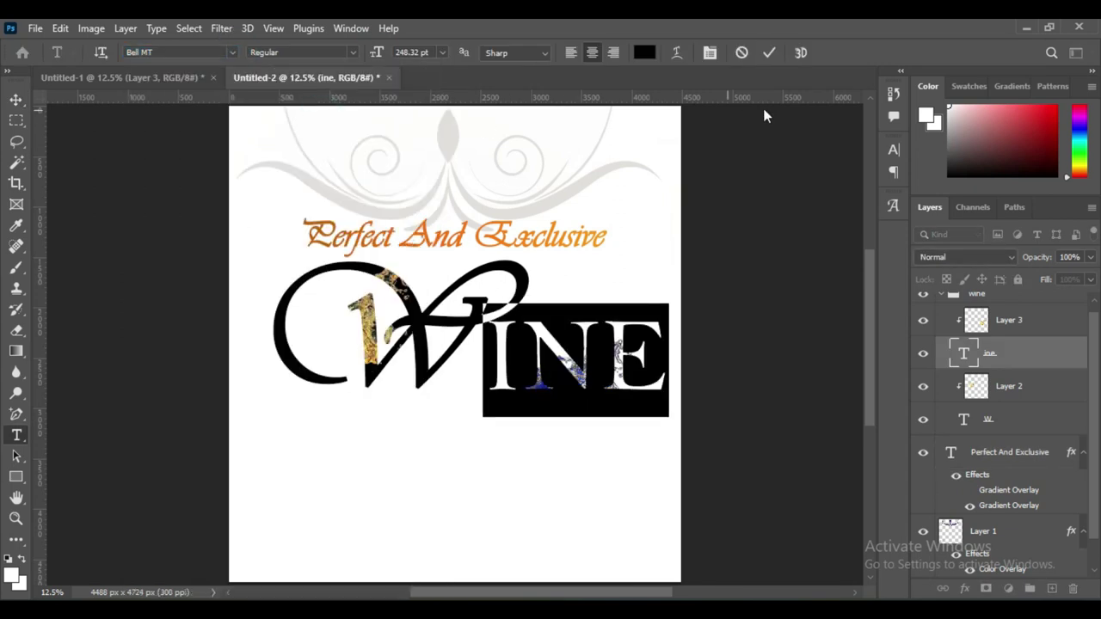
left_click(769, 52)
- Nudge the W text and its gold splash layer slightly left and down
key("v")
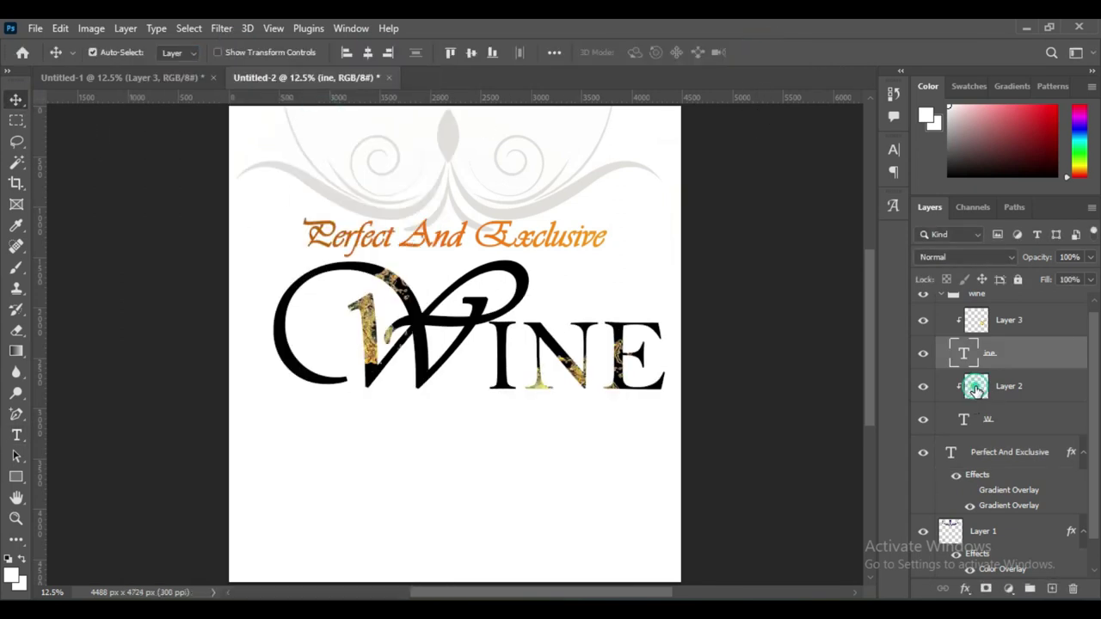
left_click(976, 390)
left_click(989, 420, "ctrl")
key("shift+Left")
key("shift+Left")
key("shift+Left")
key("shift+Left")
key("shift+Left")
key("shift+Left")
key("shift+Left")
key("shift+Left")
key("shift+Left")
key("shift+Left")
key("shift+Left")
key("shift+Down")
key("shift+Down")
key("shift+Down")
key("shift+Down")
key("shift+Down")
key("shift+Down")
key("shift+Down")
key("shift+Down")
key("shift+Down")
key("shift+Down")
key("shift+Down")
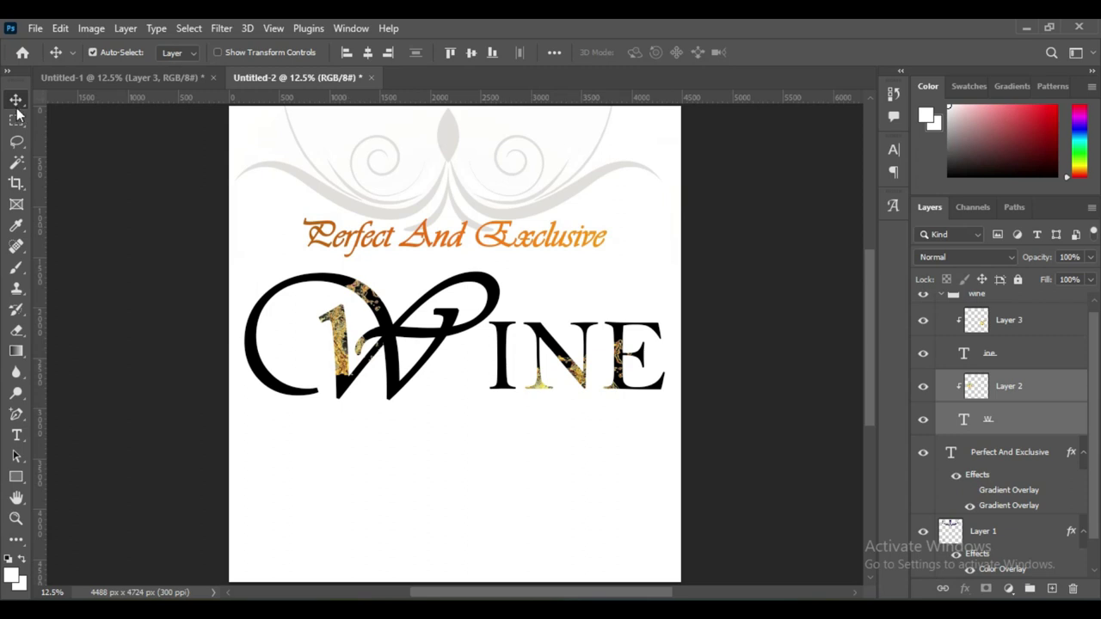
- Start a new text layer below WINE, typing 'S'
key("t")
left_click(507, 453)
type("S")
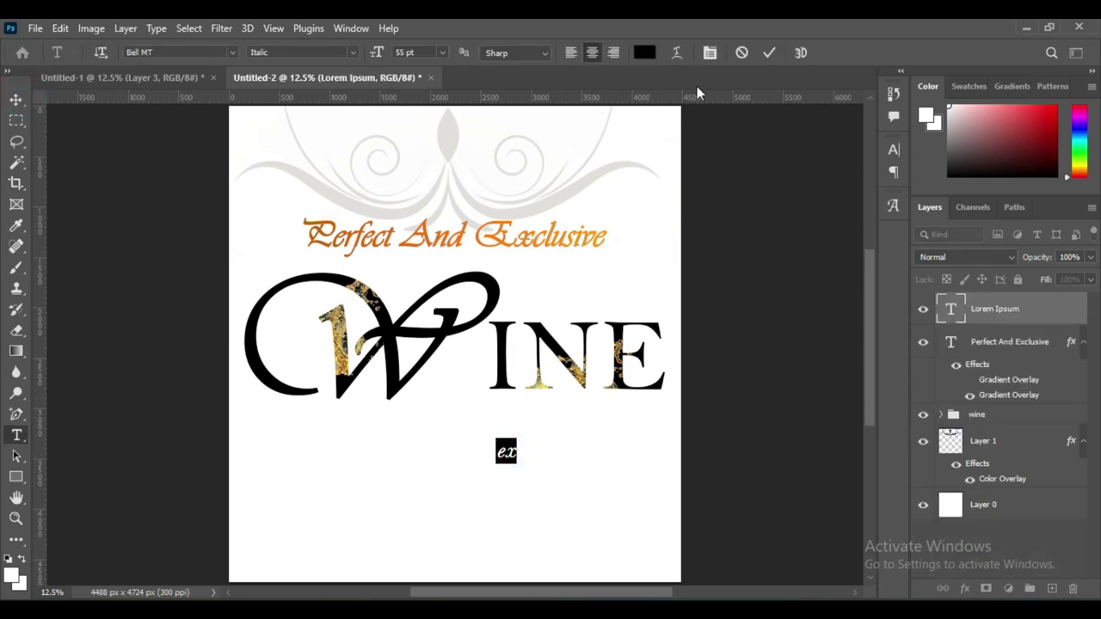
- Type the body text about wine label design across three lines, ending 'GH RESOLUTI'
left_click(710, 52)
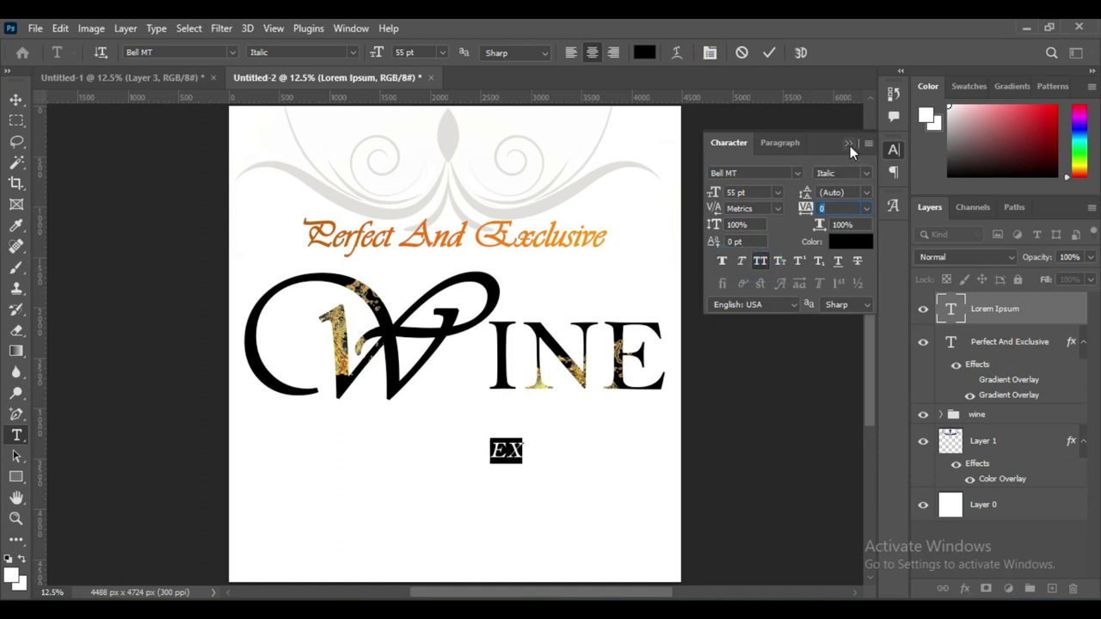
left_click(849, 144)
type("NT WINE LABEL")
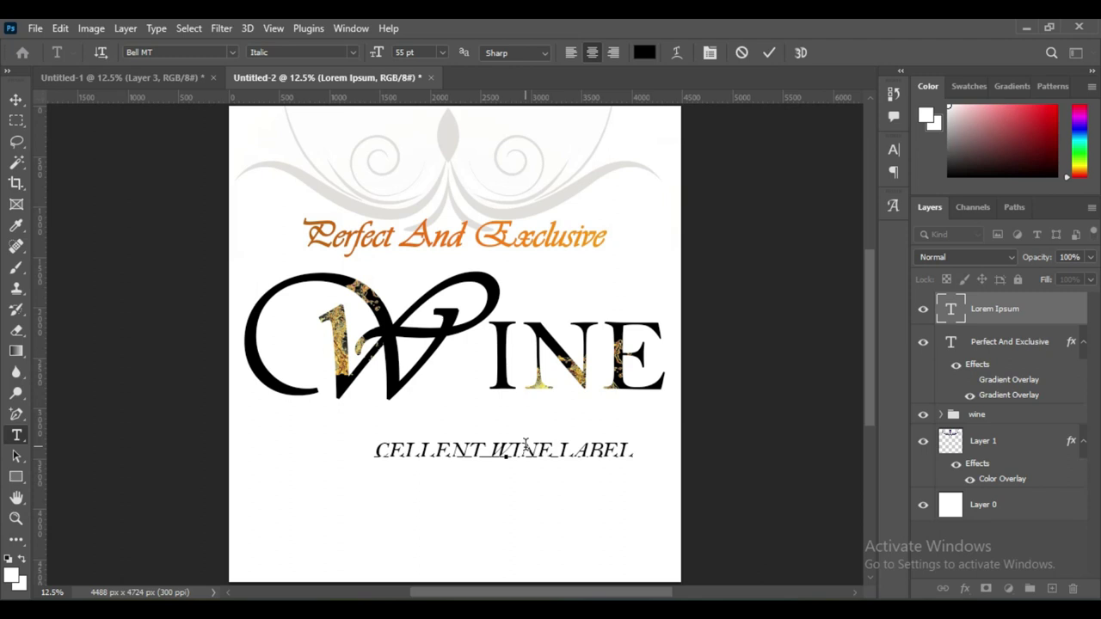
type(" DESIGN")
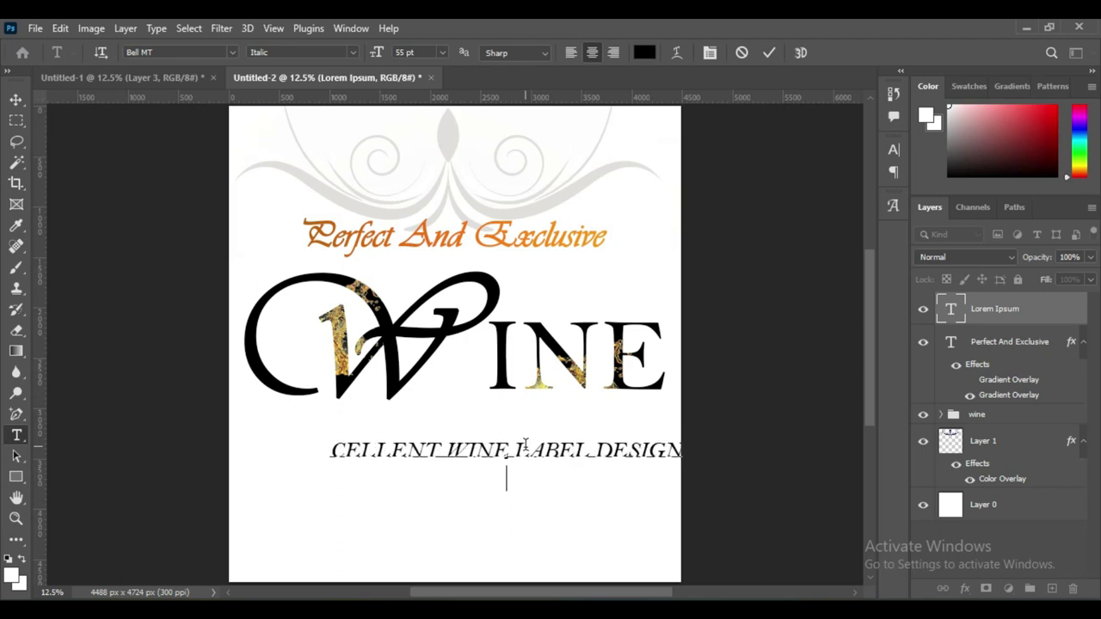
type(" IALLY FOR YOUR")
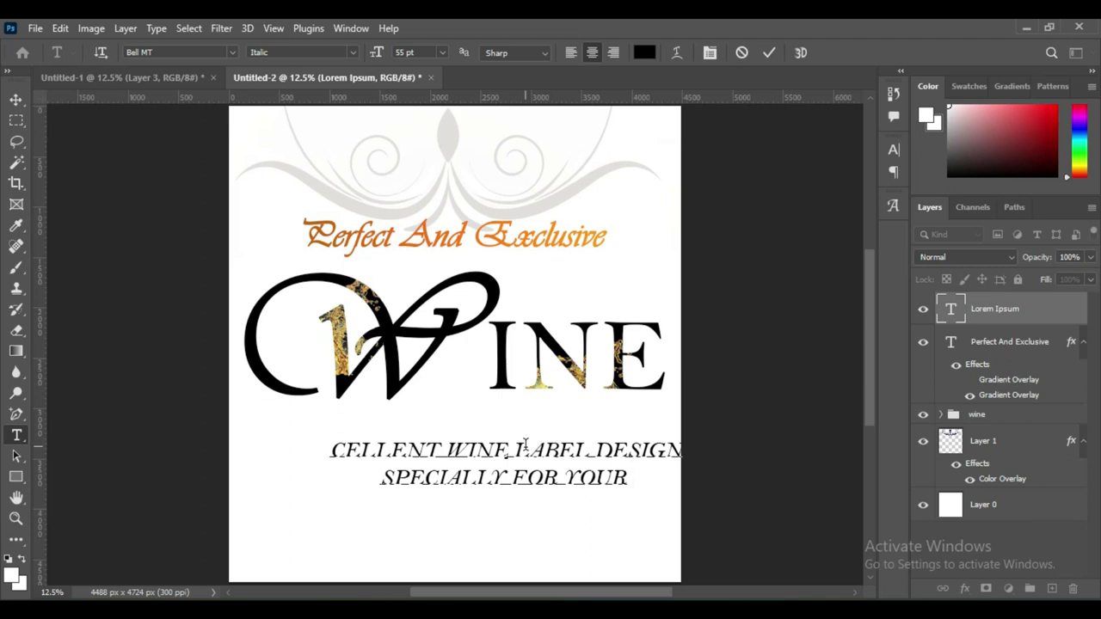
type(" BOTTLE DESIGN OR")
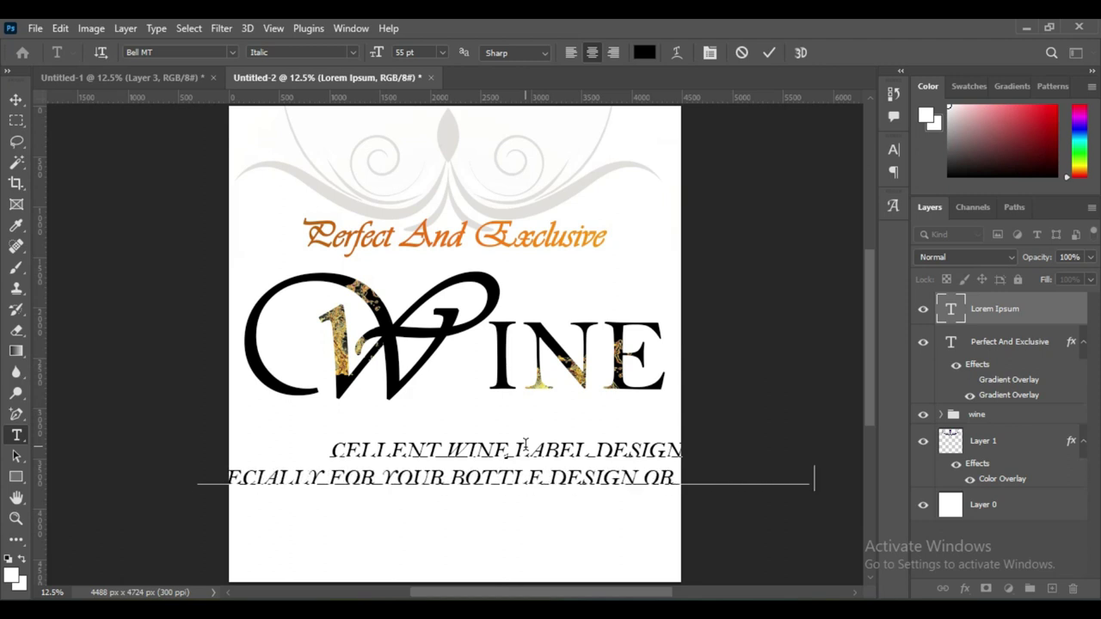
type(" PA")
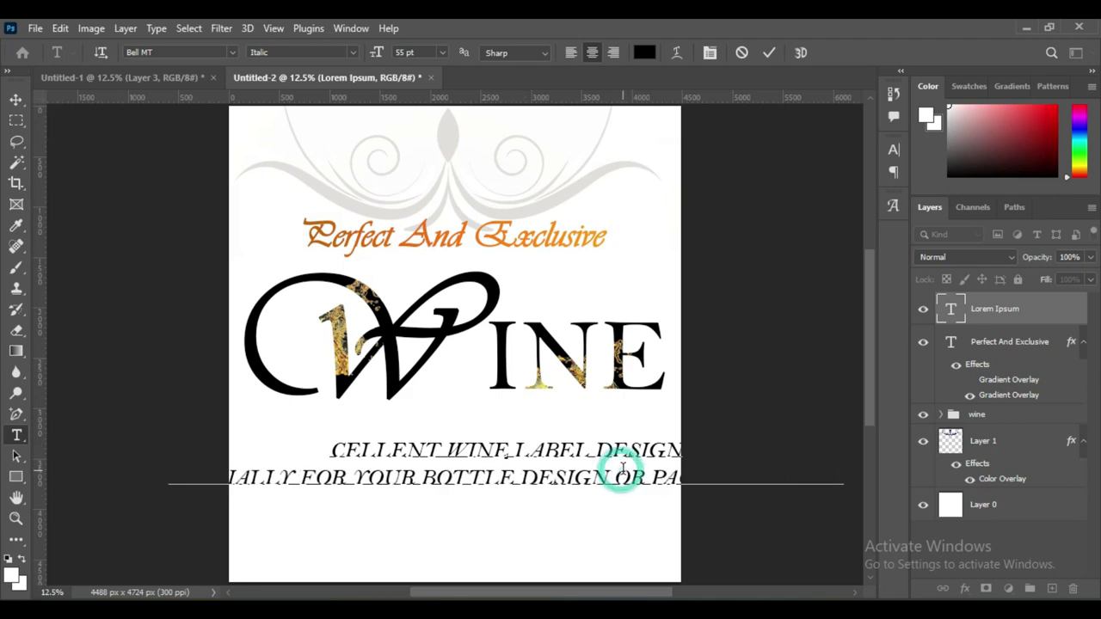
key("Return")
left_click_drag(623, 504, 599, 505)
type("GH RESOLUTI")
- Set the paragraph to 41 pt, centre it horizontally, and move it up under WINE
triple_click(495, 445)
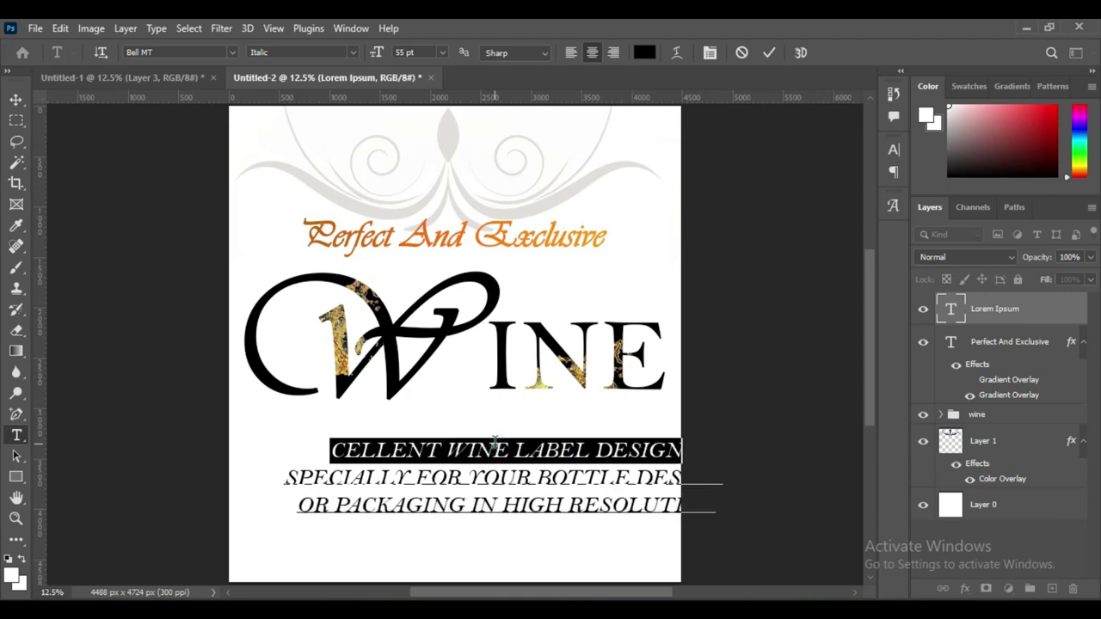
left_click(495, 445)
left_click_drag(376, 53, 368, 49)
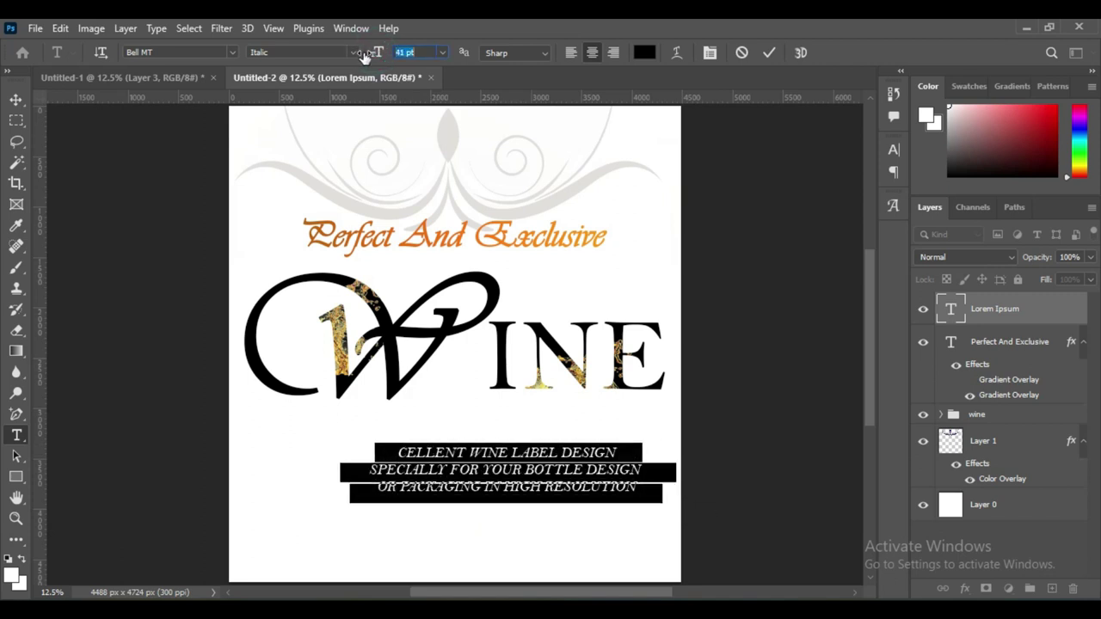
left_click(770, 53)
left_click(18, 100)
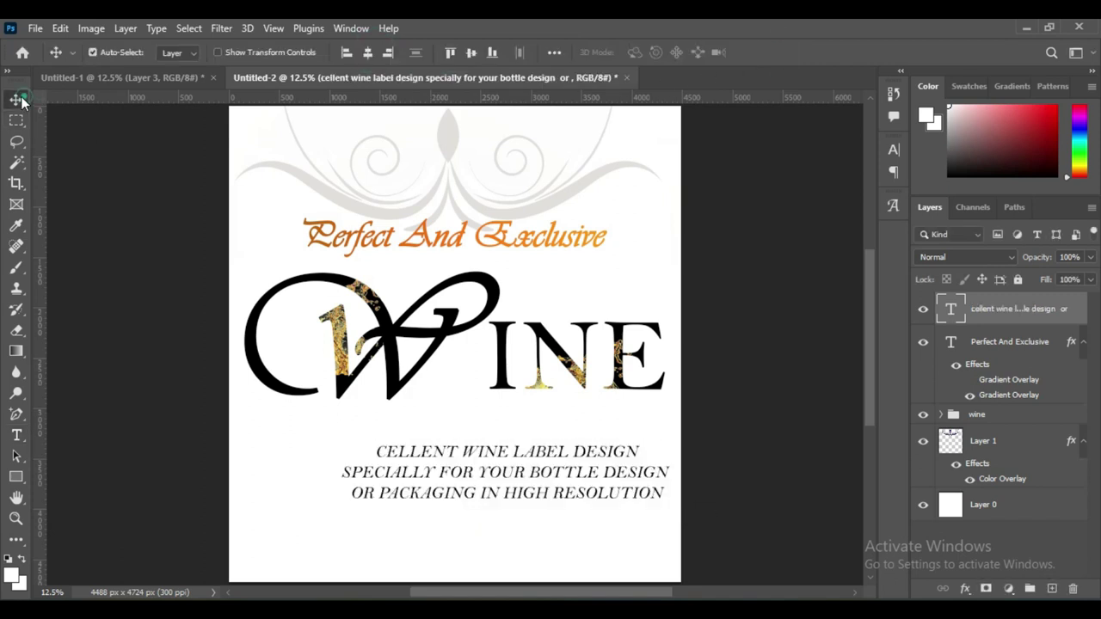
left_click(376, 53)
left_click_drag(505, 463, 515, 434)
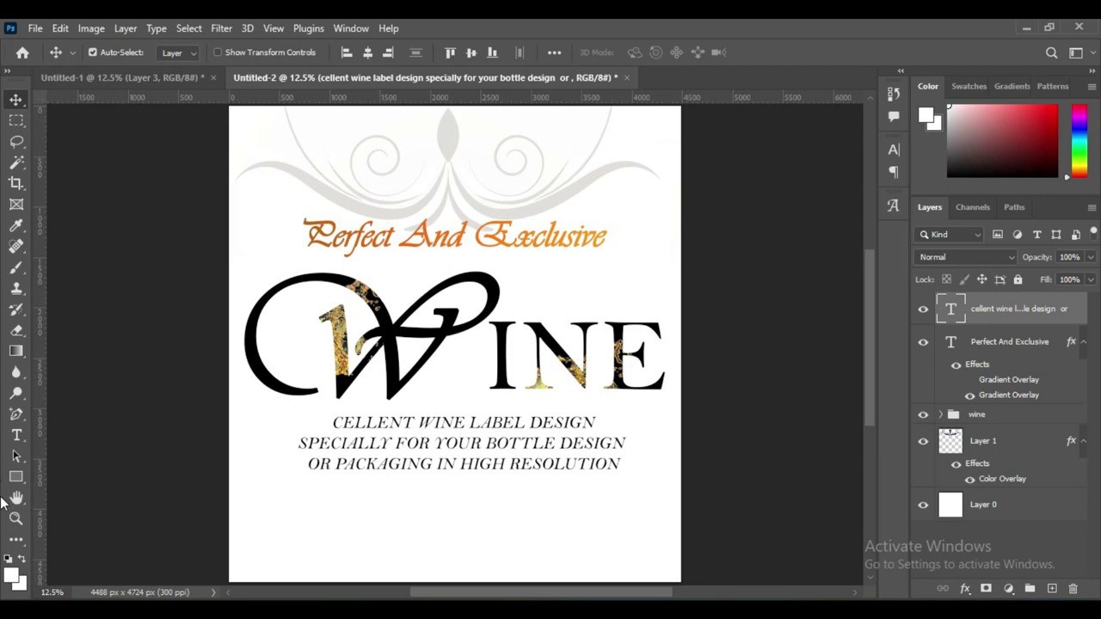
left_click(15, 436)
- Change the body paragraph's font to Bauhaus 93 after previewing other fonts
left_click(456, 427)
key("ctrl+a")
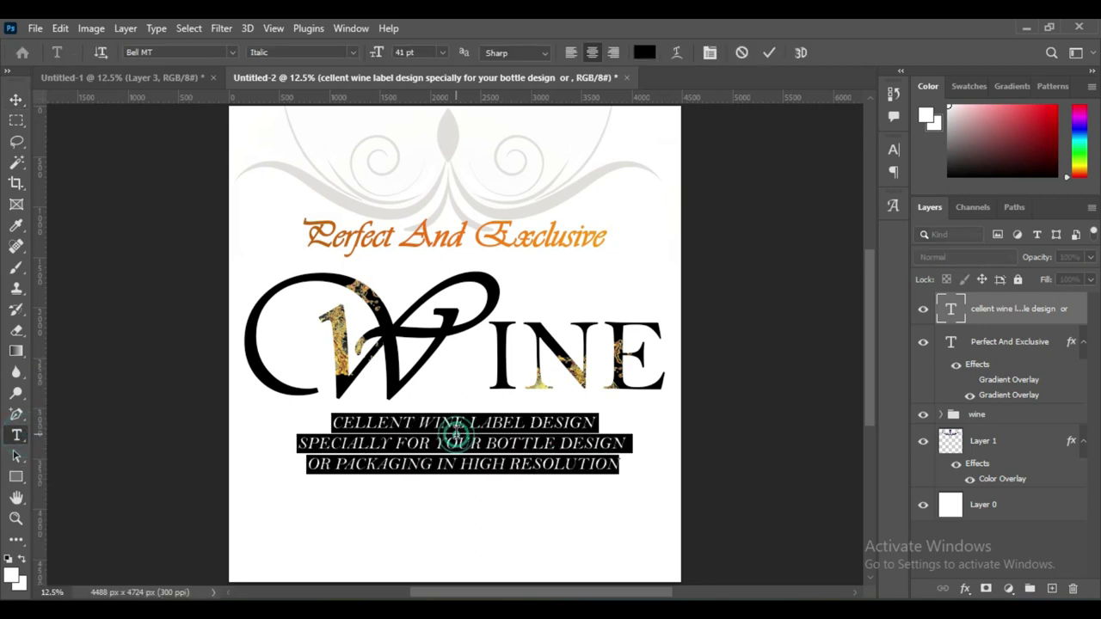
left_click(232, 52)
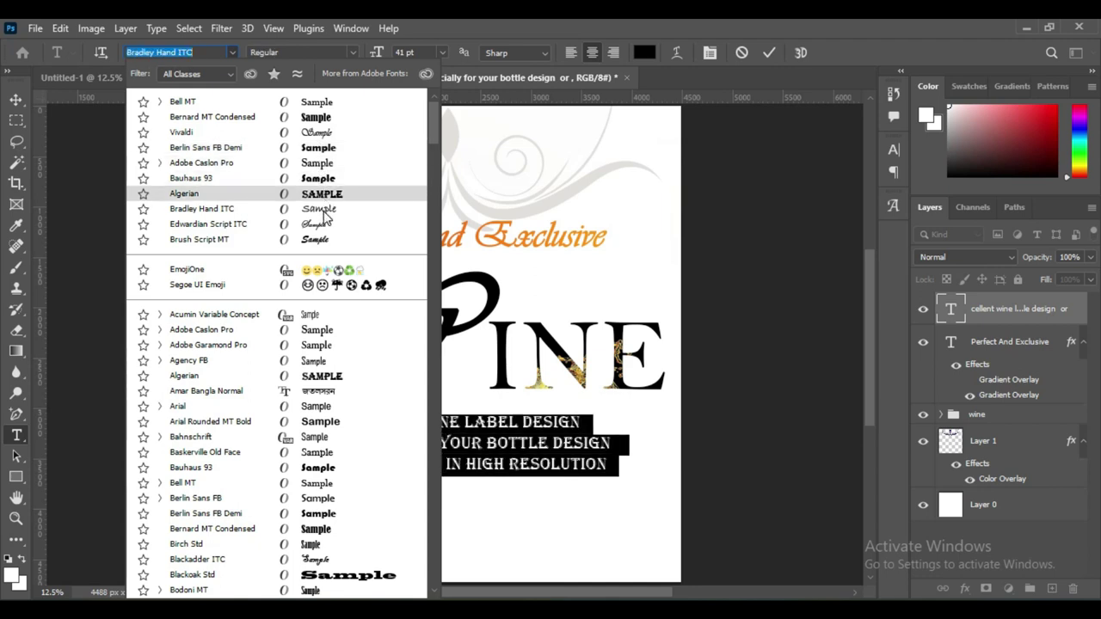
left_click(322, 422)
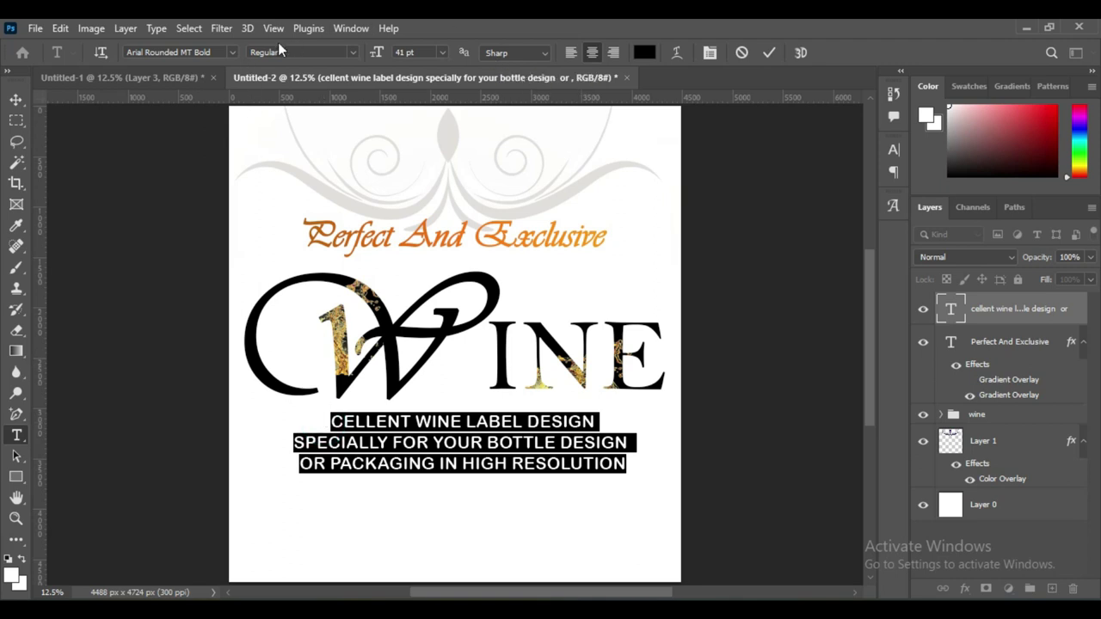
left_click(231, 52)
left_click(314, 129)
left_click(232, 55)
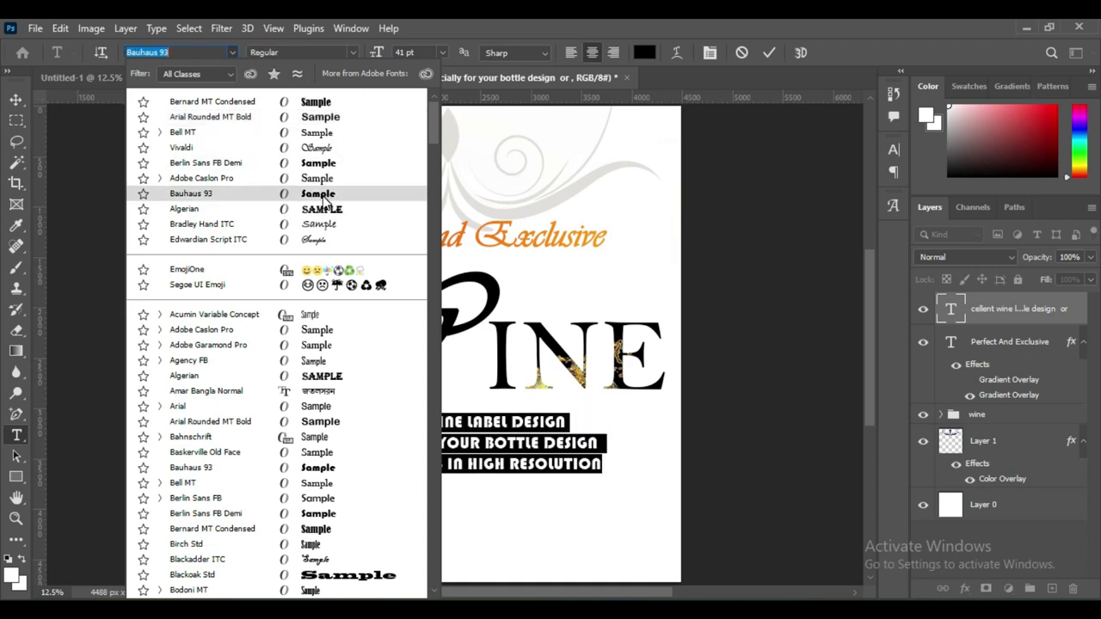
left_click(318, 193)
- Color the body text orange sampled from the tagline
left_click(645, 52)
left_click(471, 225)
left_click(1014, 174)
left_click(769, 53)
- Scale the body text to about 83% width and recentre it horizontally
left_click(18, 100)
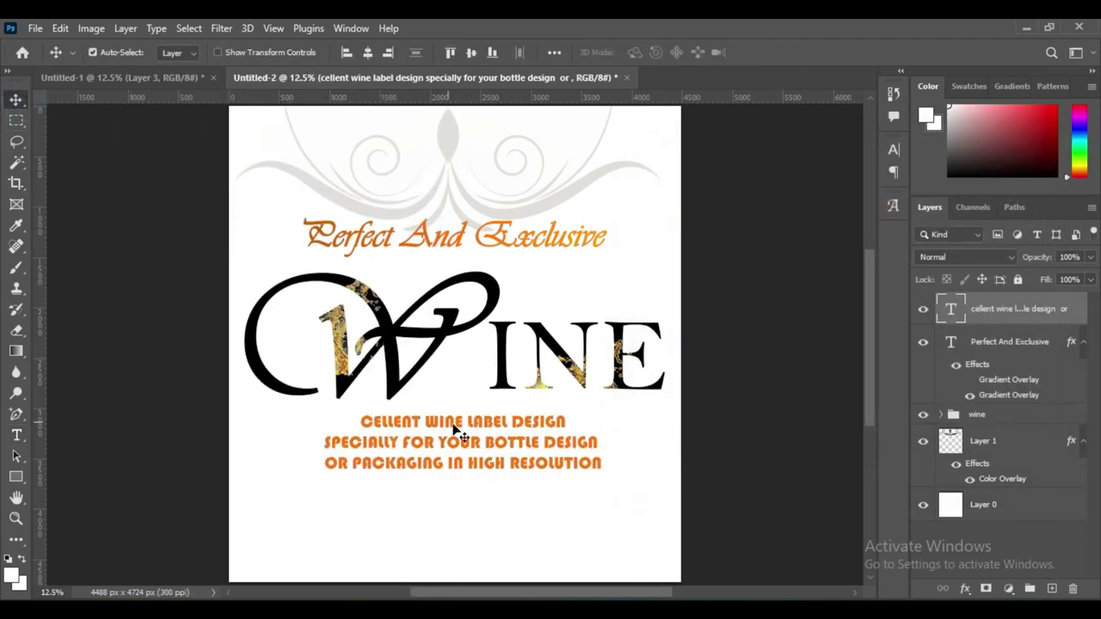
key("ctrl+t")
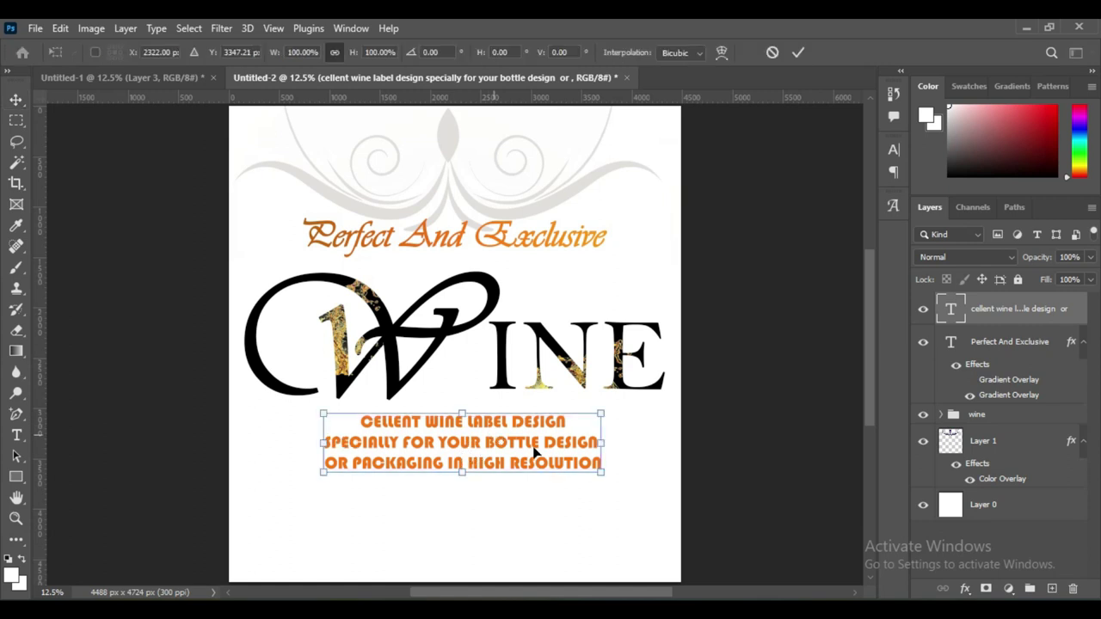
left_click_drag(607, 446, 557, 444)
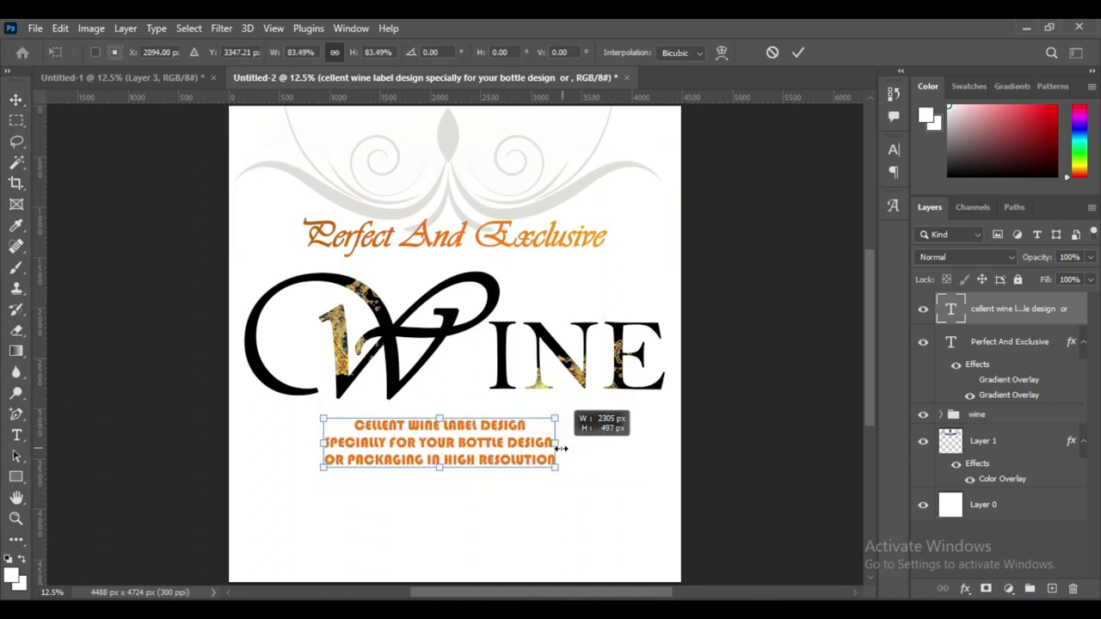
left_click(799, 53)
left_click(366, 53)
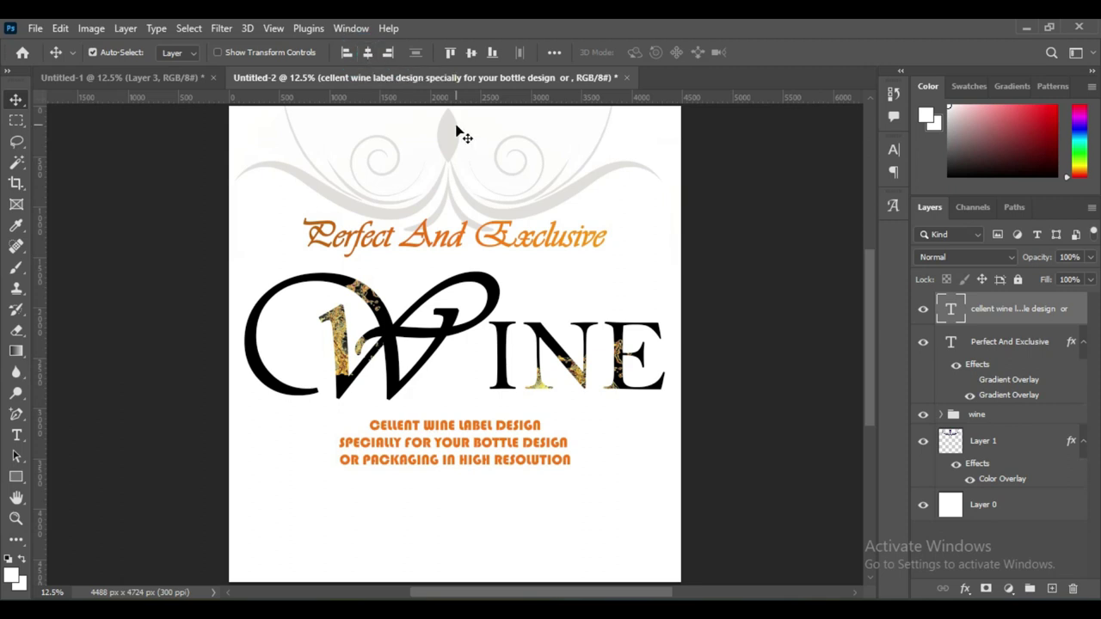
- Copy the gold splash into the bottom-right corner and the gold crest below the body text
left_click(121, 78)
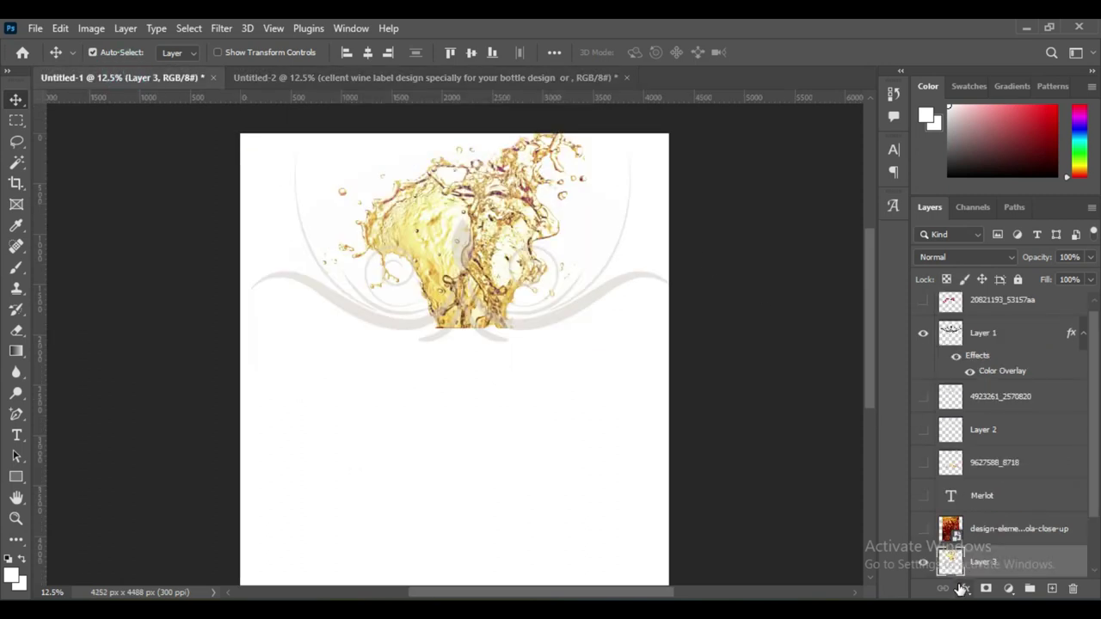
mouse_move(482, 249)
left_mouse_down()
mouse_move(641, 570)
mouse_move(634, 561)
left_mouse_up()
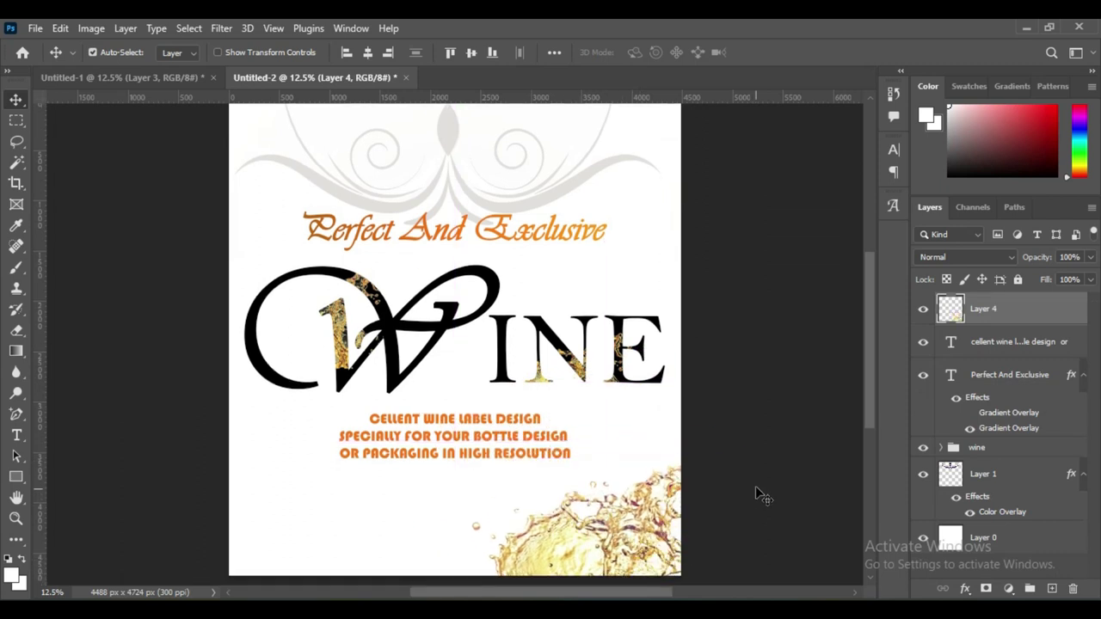
left_click_drag(684, 533, 696, 551)
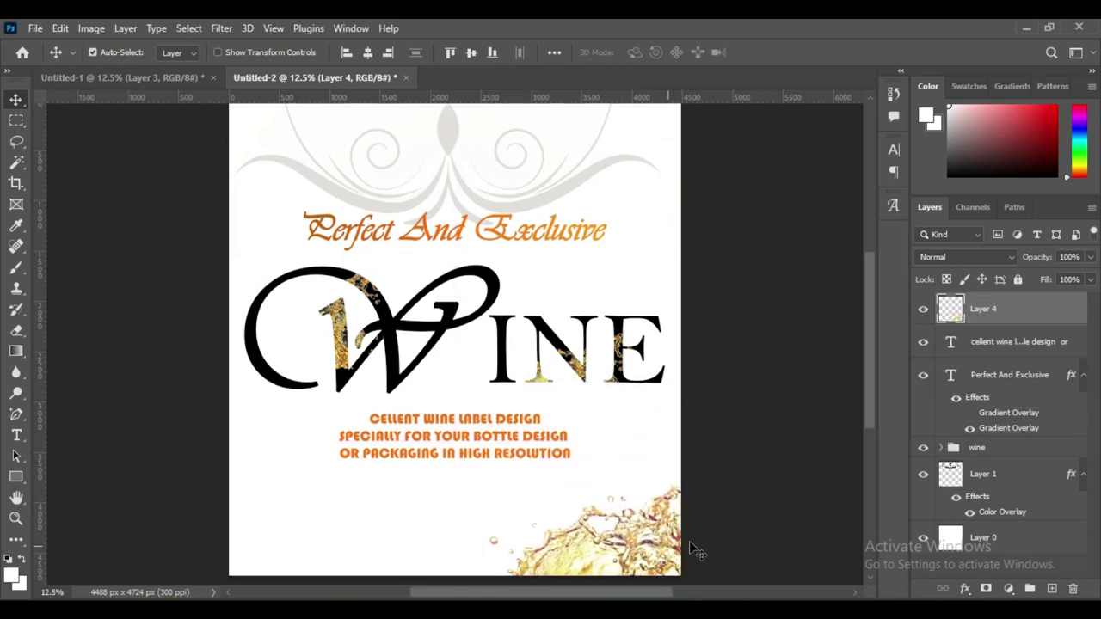
left_click(812, 442)
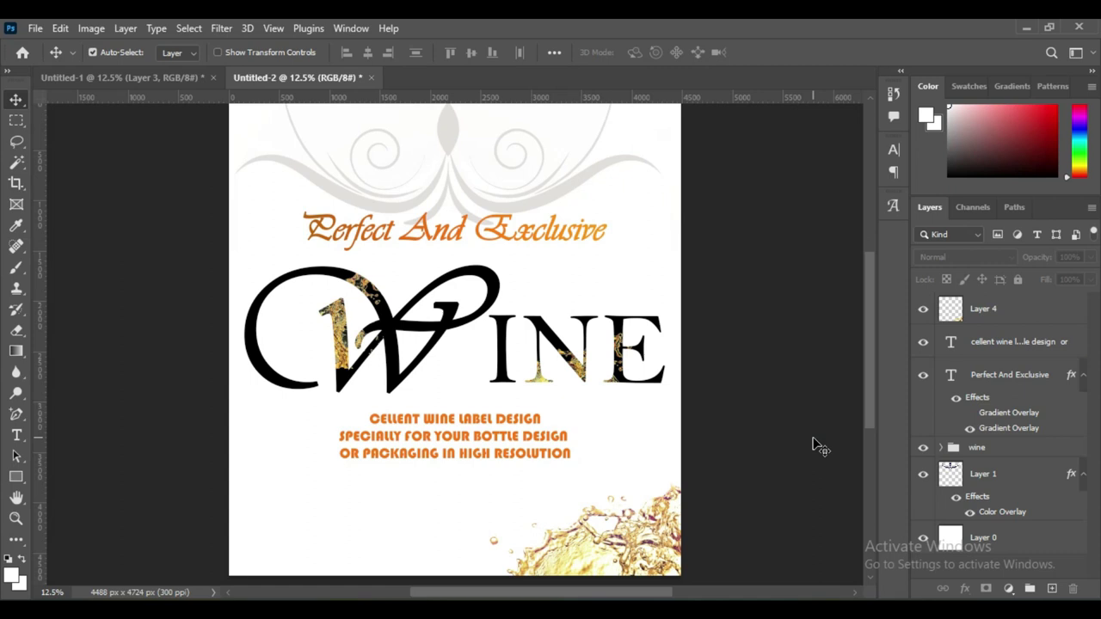
left_click(120, 77)
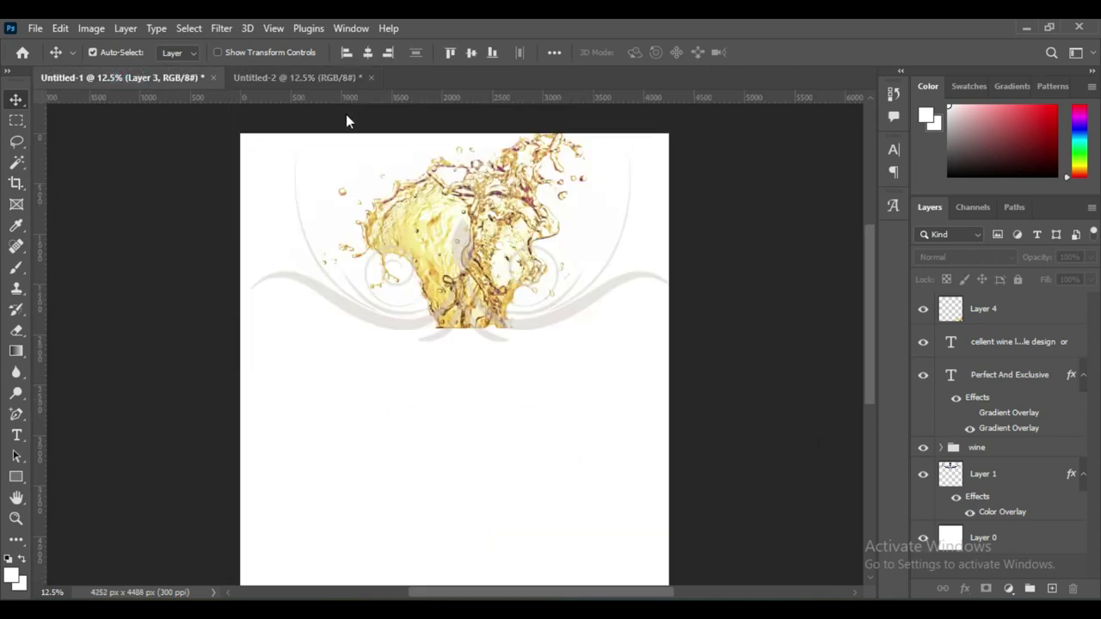
mouse_move(501, 246)
left_mouse_down()
mouse_move(516, 507)
mouse_move(494, 507)
left_mouse_up()
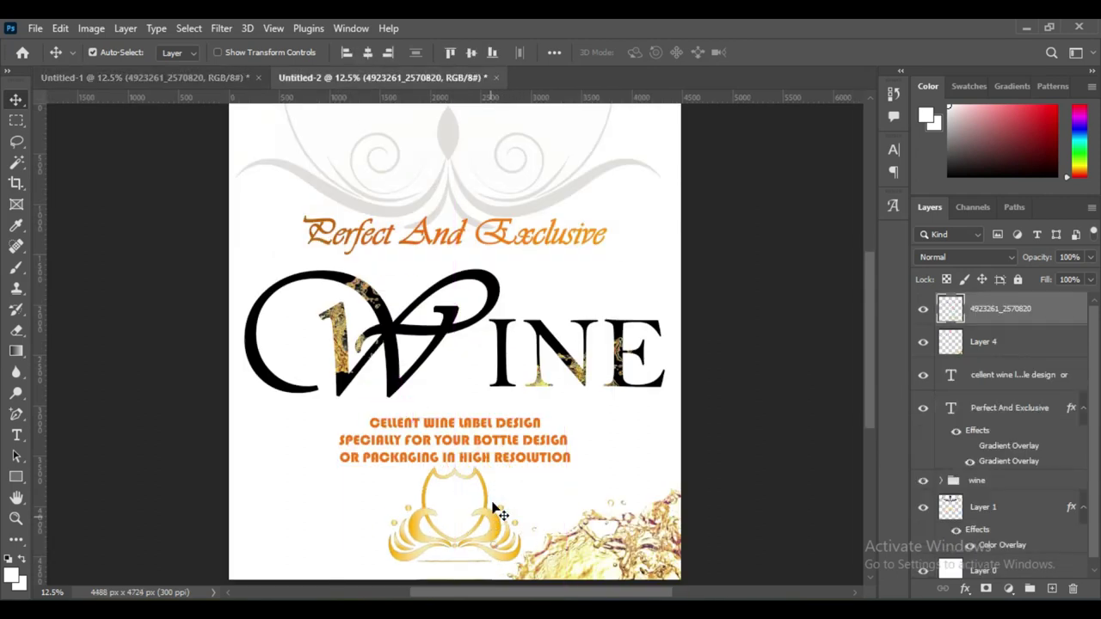
- Scale the top ornament to about 90%, recentre it, and move the tagline slightly up
left_click(446, 147)
key("ctrl+t")
mouse_move(673, 253)
left_mouse_down()
mouse_move(649, 216)
mouse_move(641, 227)
left_mouse_up()
left_click(798, 53)
left_click(368, 53)
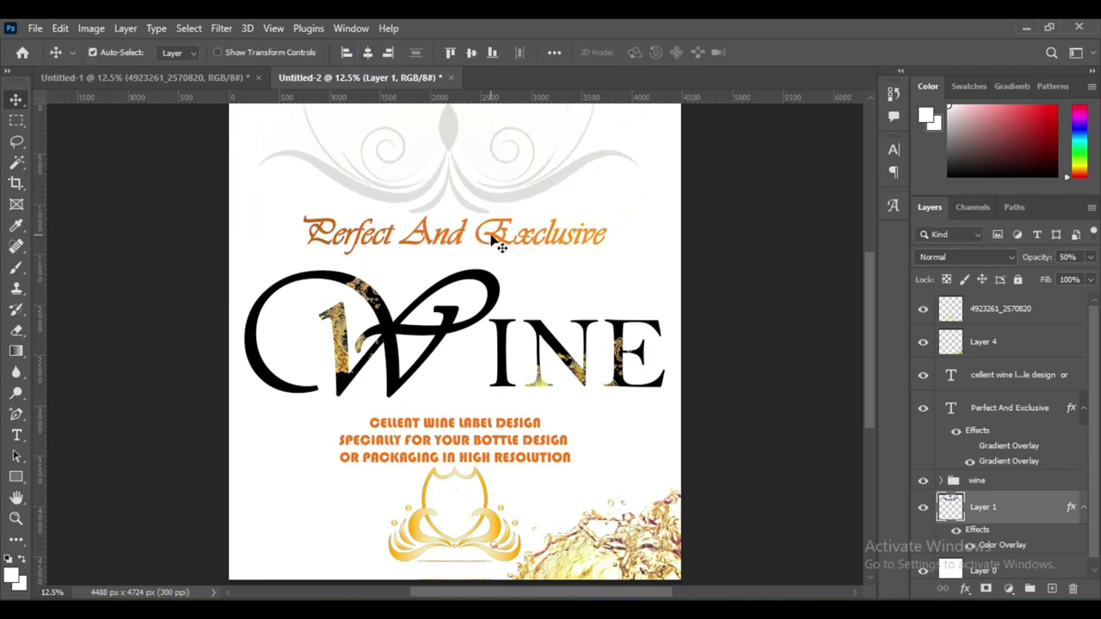
left_click_drag(492, 244, 493, 240)
- Move the WINE wordmark, body text and gold crest upward
left_click(977, 482)
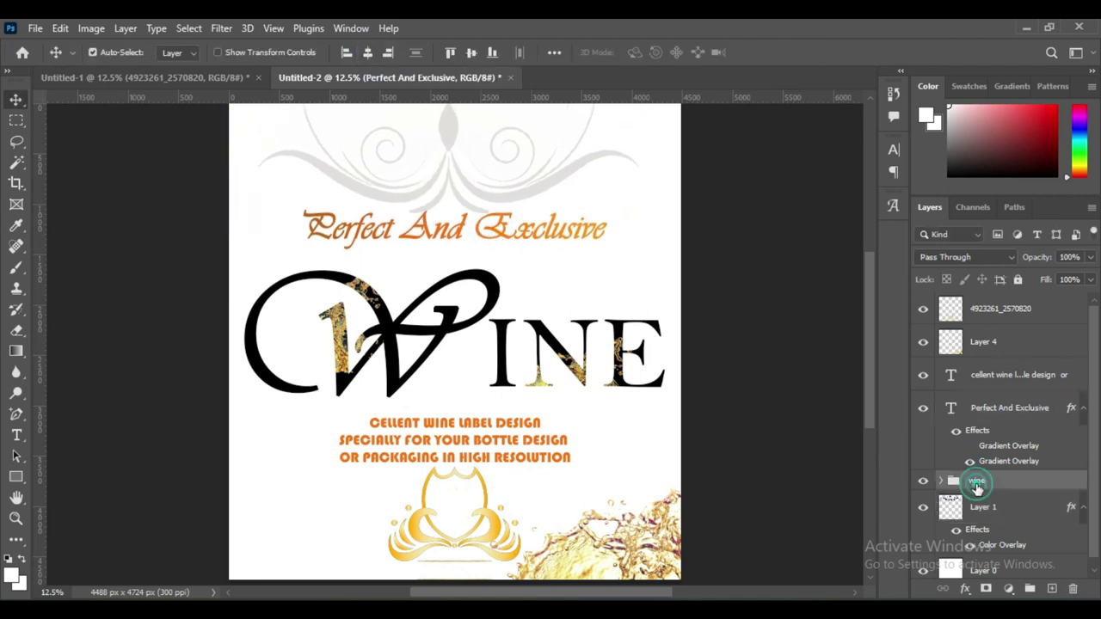
key("shift+Up")
key("shift+Up")
key("shift+Up")
key("shift+Up")
key("shift+Up")
key("shift+Up")
left_click_drag(540, 428, 540, 399)
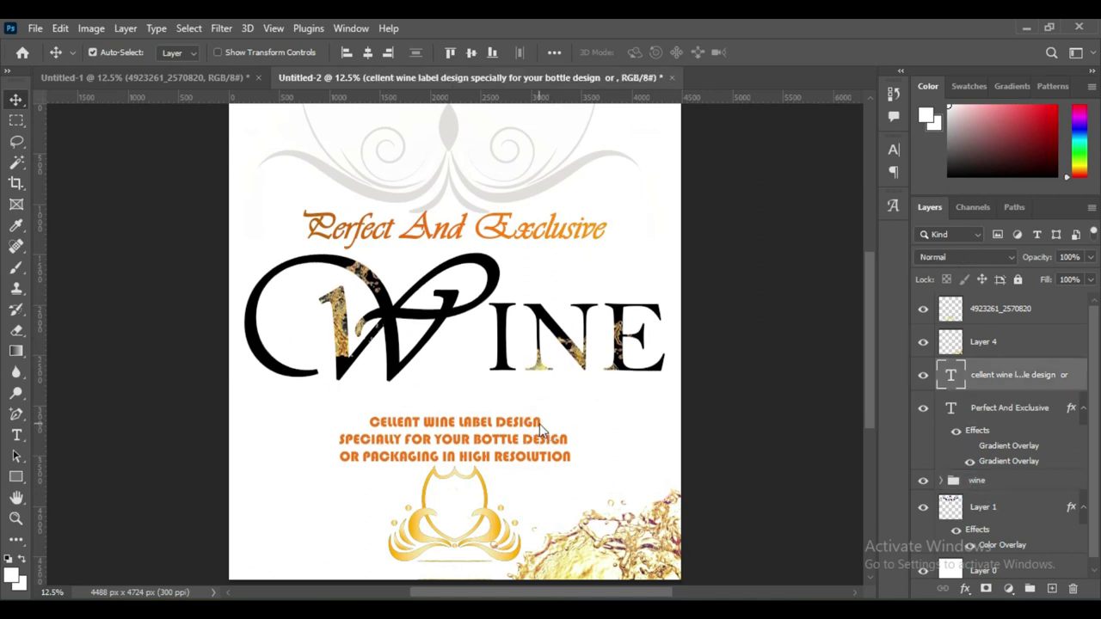
left_click(496, 522)
key("shift+Up")
key("shift+Up")
key("shift+Up")
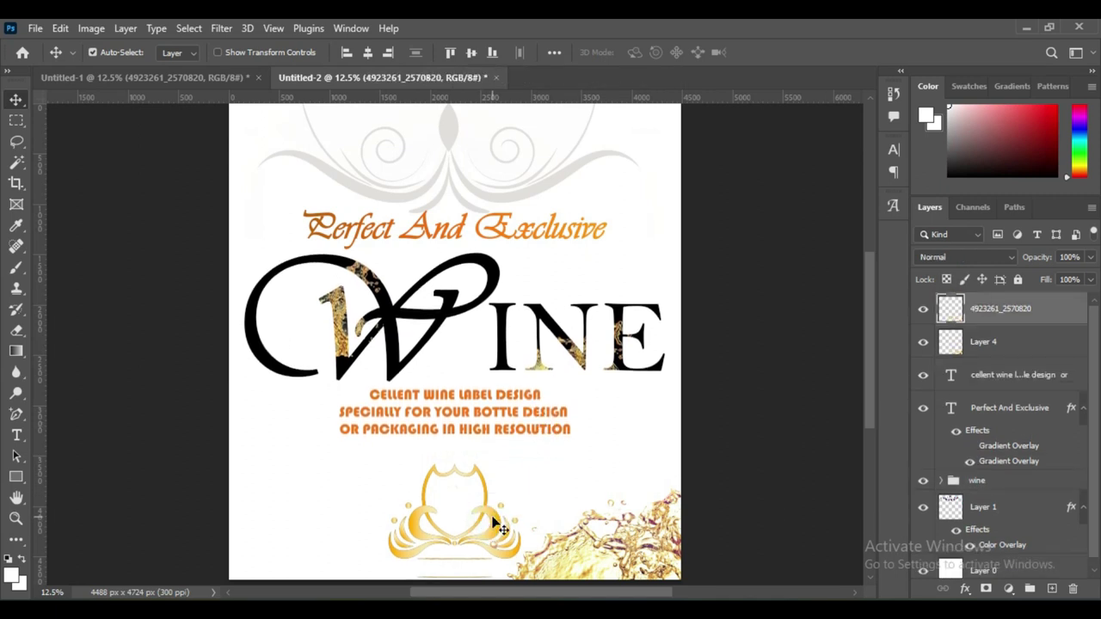
key("shift+Up")
key("shift+Up")
key("shift+Up")
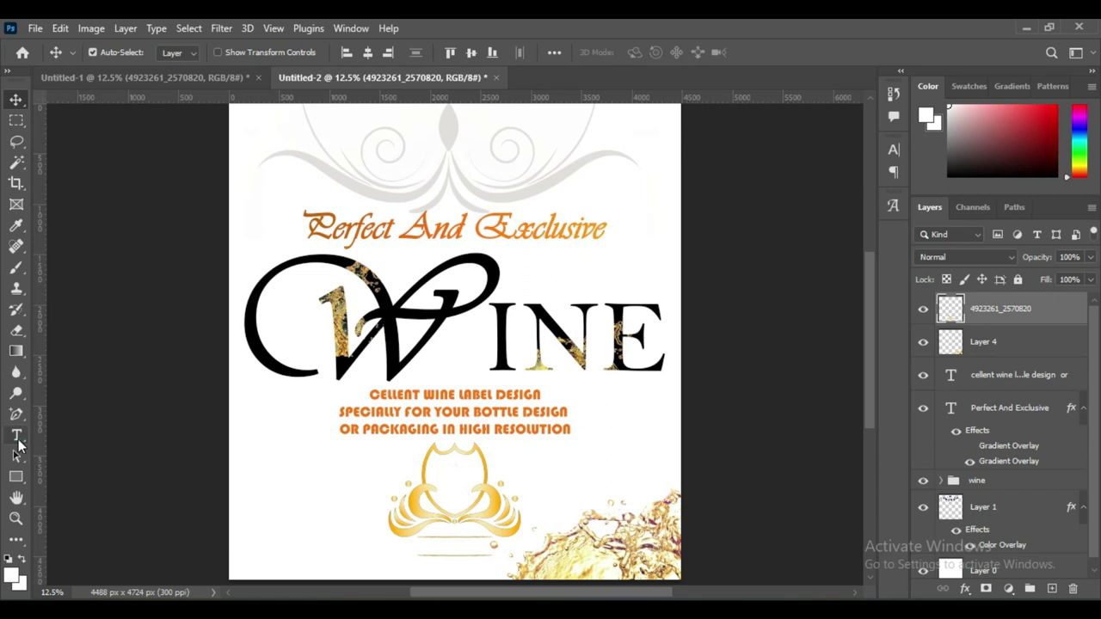
- Add 'NO. 1 BRAND' text on the crest, colored black sampled from the W
left_click(17, 437)
left_click(449, 468)
type("no. 1")
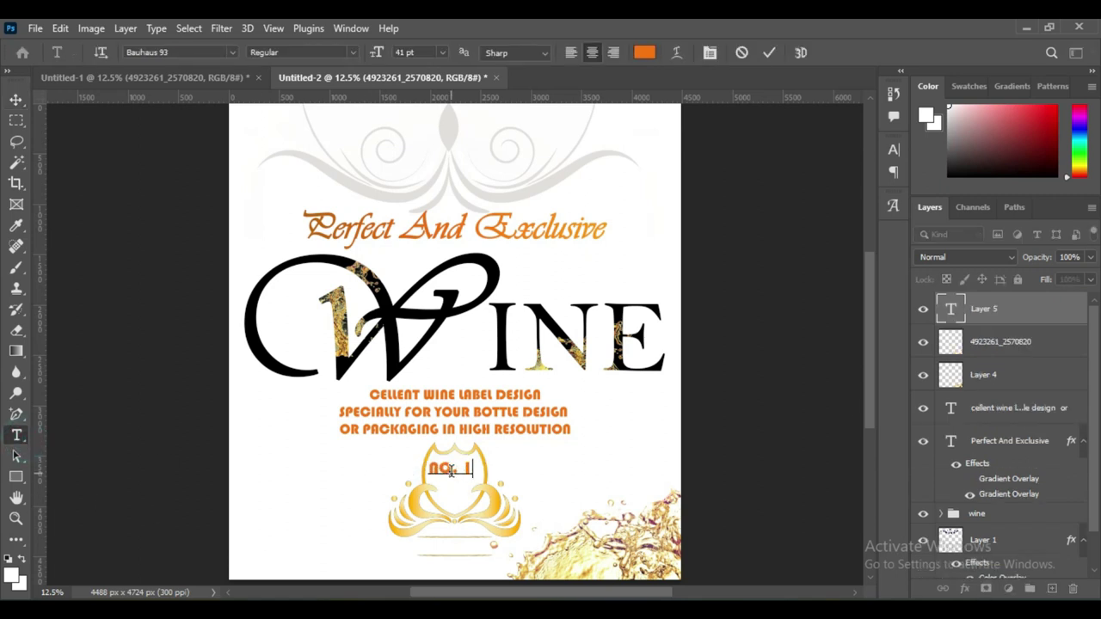
type("nd")
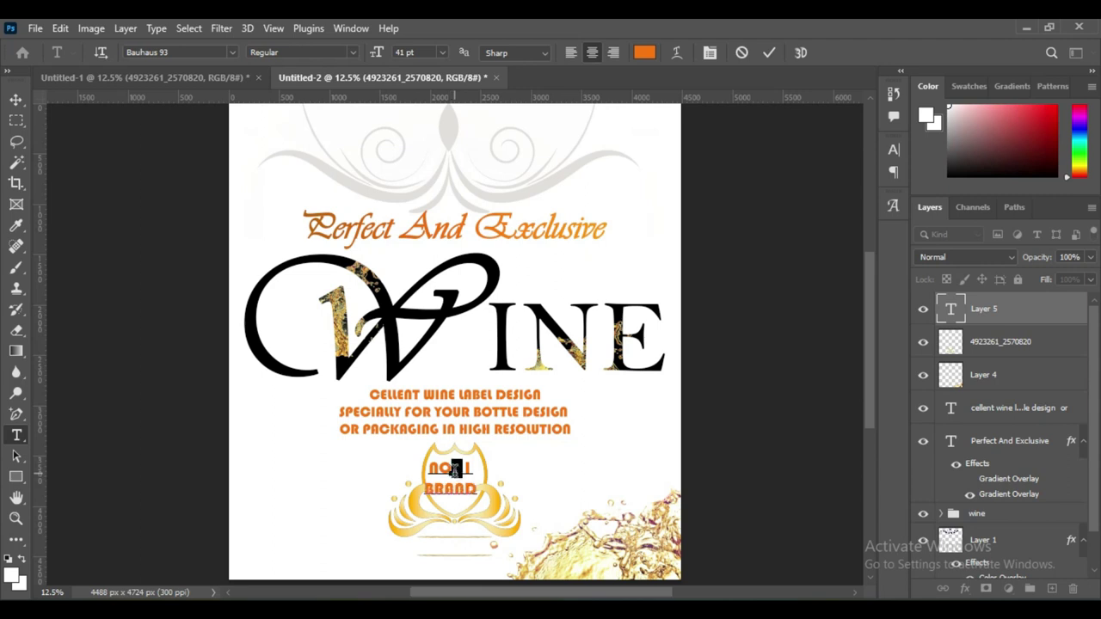
key("ctrl+a")
left_click(645, 52)
left_click(492, 265)
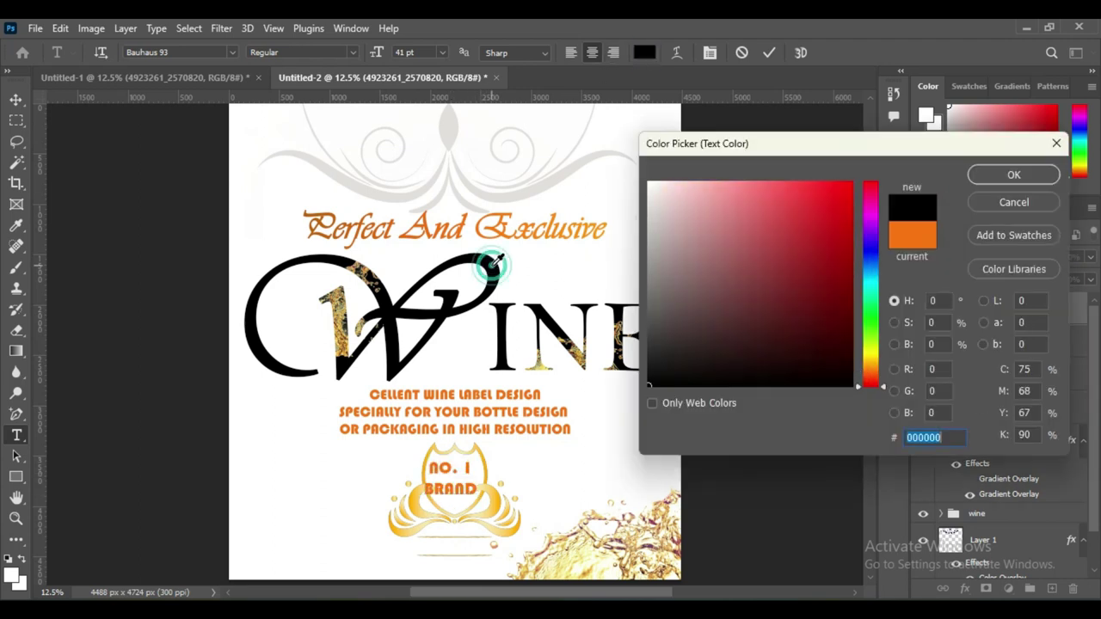
left_click(1013, 175)
left_click(769, 52)
- Resize the NO. 1 BRAND text to fit inside the crest
left_click(15, 99)
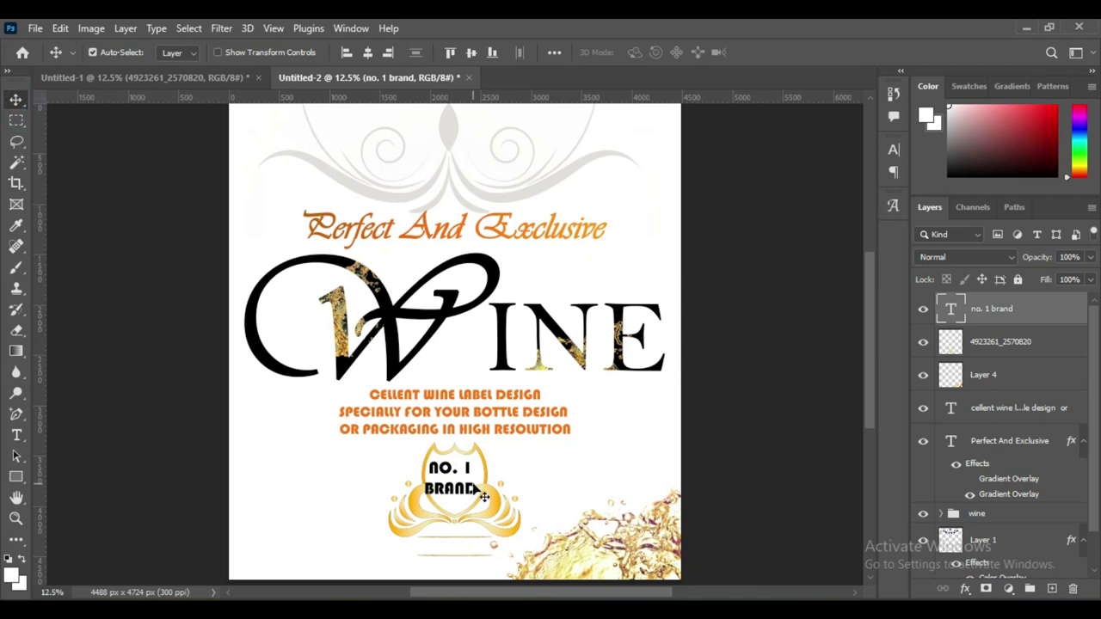
key("ctrl+t")
mouse_move(484, 497)
left_mouse_down()
mouse_move(460, 479)
mouse_move(482, 497)
left_mouse_up()
left_click(798, 53)
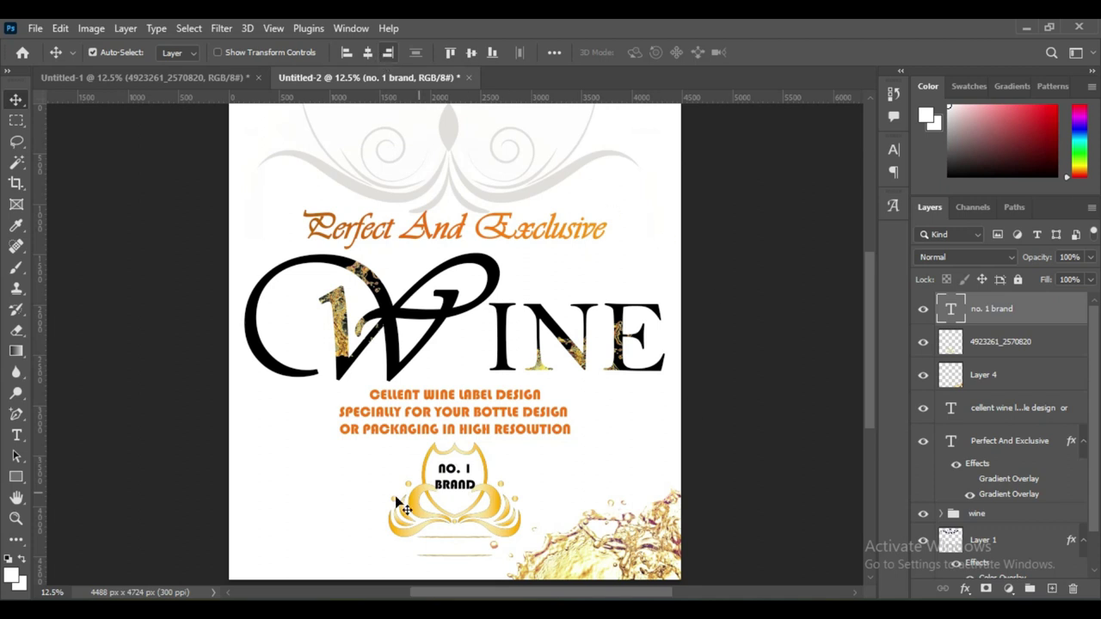
- Add 'LABEL ART' text in Bernard MT Condensed, centred below the NO. 1 BRAND badge
left_click(16, 435)
left_click(329, 520)
key("BackSpace")
type("L ART")
key("ctrl+a")
left_click(231, 53)
left_click(340, 118)
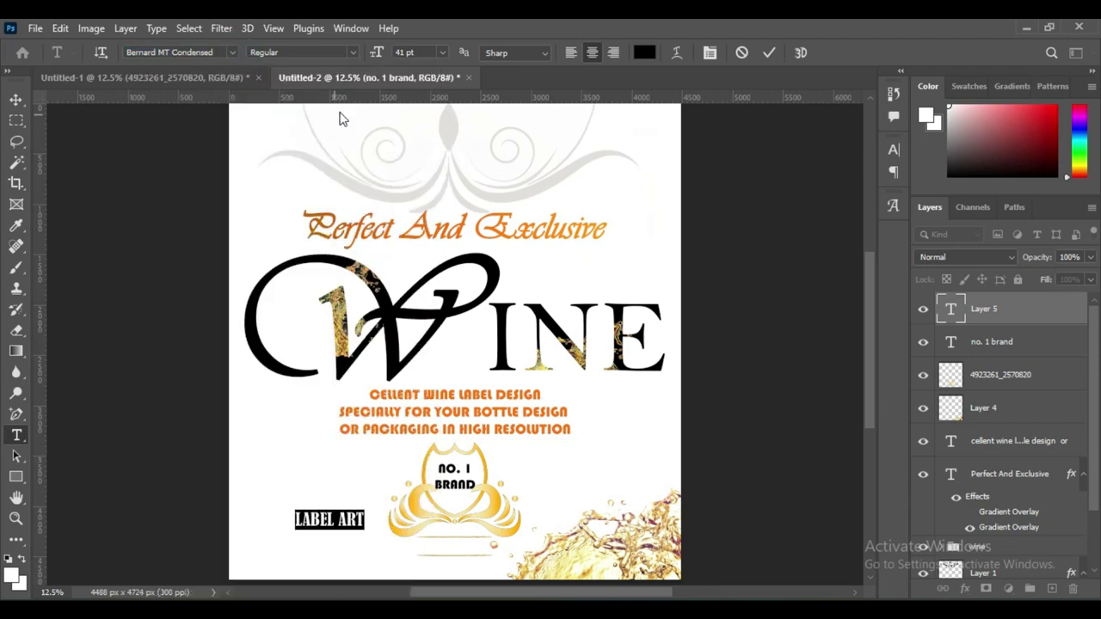
left_click_drag(371, 57, 468, 72)
left_click(769, 53)
key("v")
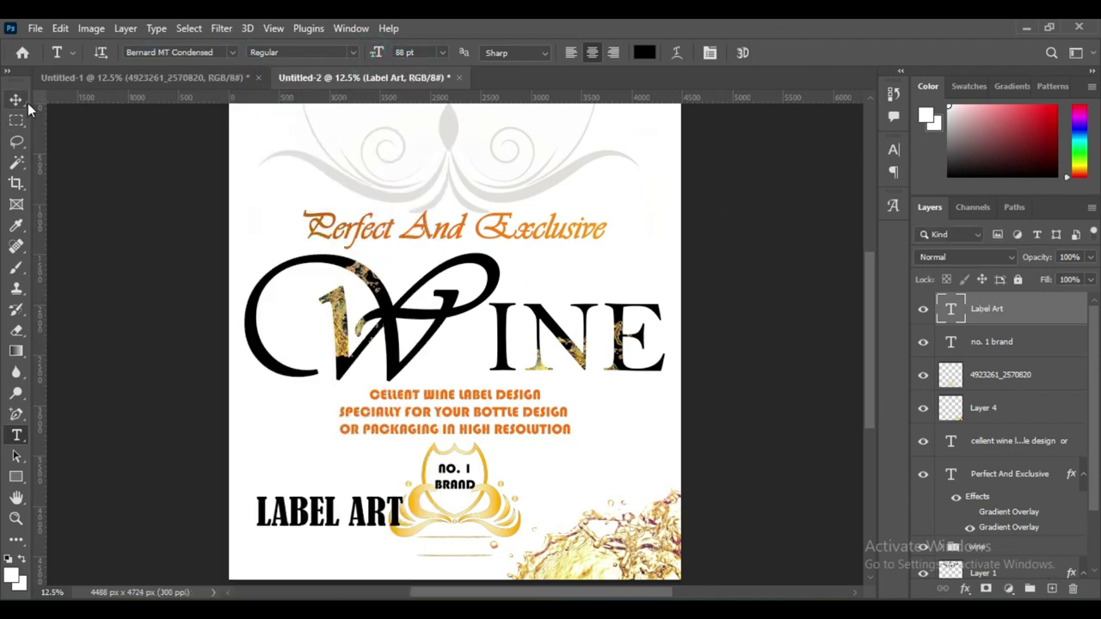
left_click_drag(408, 526, 526, 573)
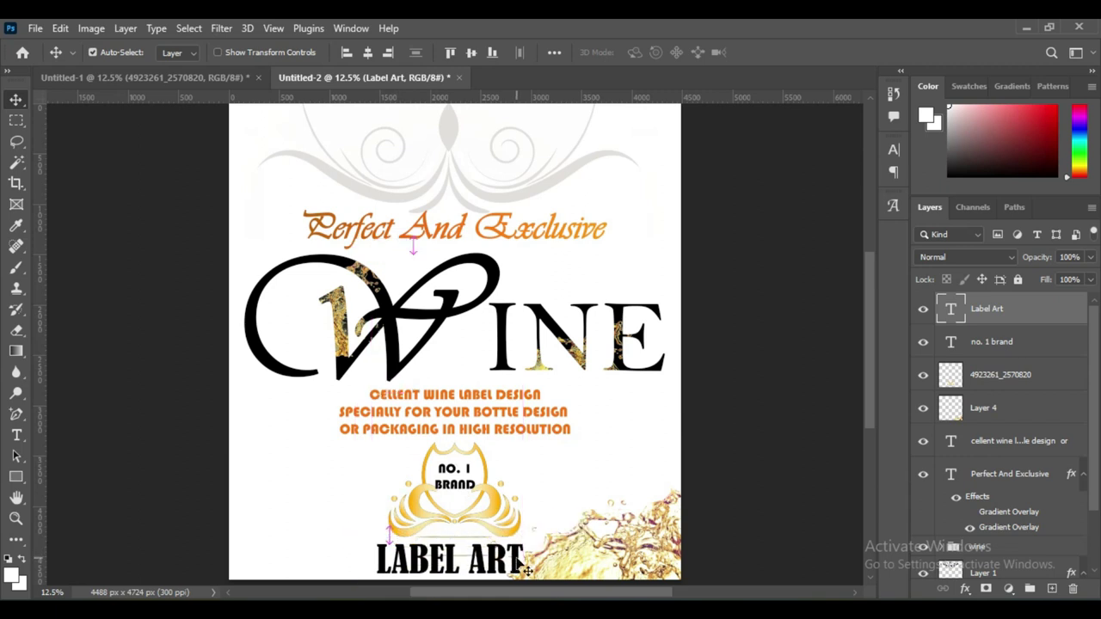
- Shrink the body text, centre it under WINE, and nudge the crown badge up
left_click(533, 416)
key("ctrl+t")
mouse_move(571, 436)
left_mouse_down()
mouse_move(491, 419)
mouse_move(510, 418)
left_mouse_up()
left_click(798, 52)
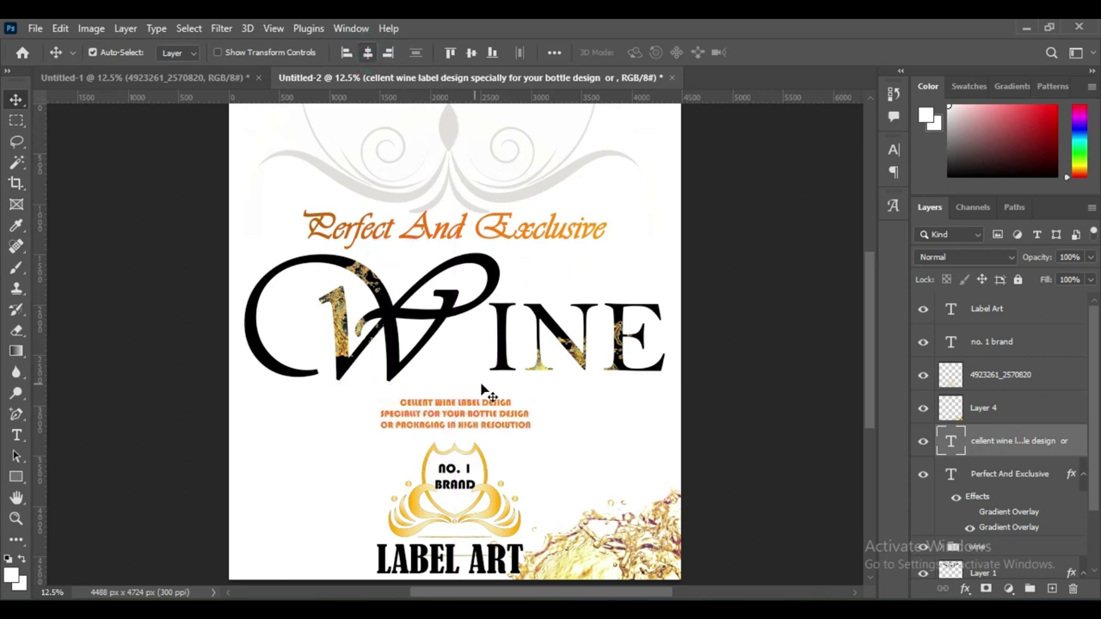
mouse_move(484, 411)
left_mouse_down()
mouse_move(486, 202)
mouse_move(484, 402)
left_mouse_up()
left_click(367, 53)
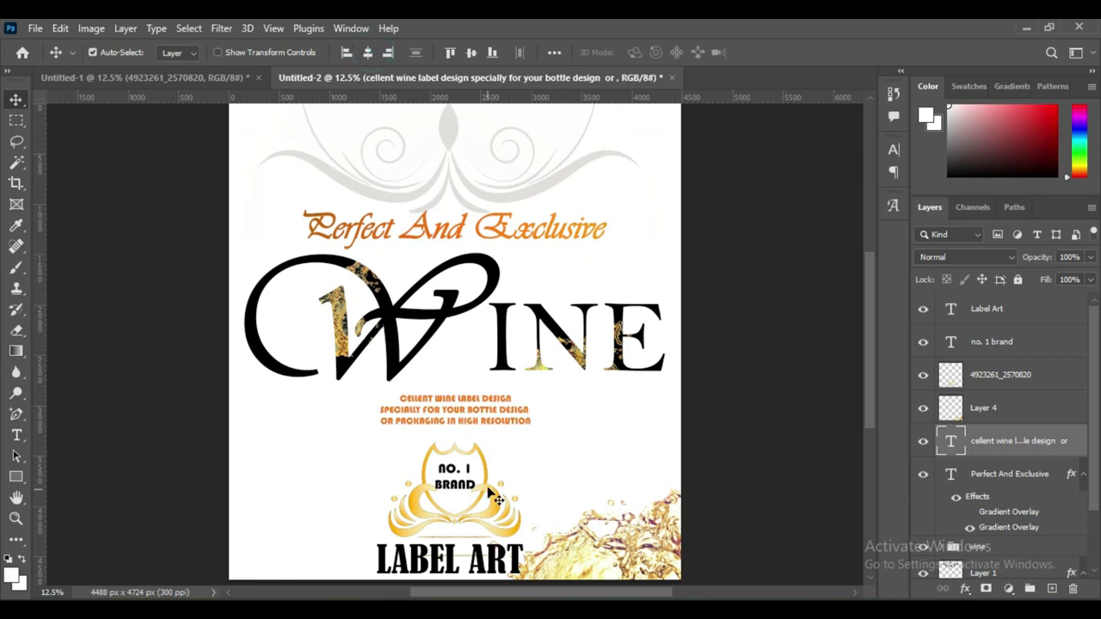
left_click_drag(497, 497, 455, 461)
- Set LABEL ART to 53 pt and color it gold sampled from the badge
double_click(522, 551)
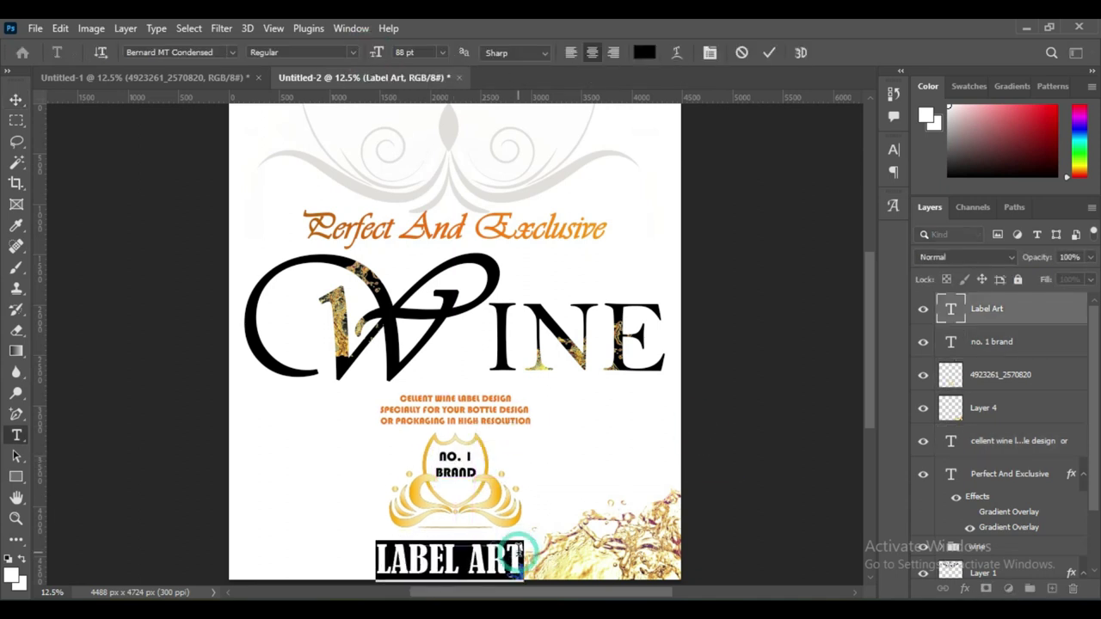
left_click_drag(376, 52, 348, 53)
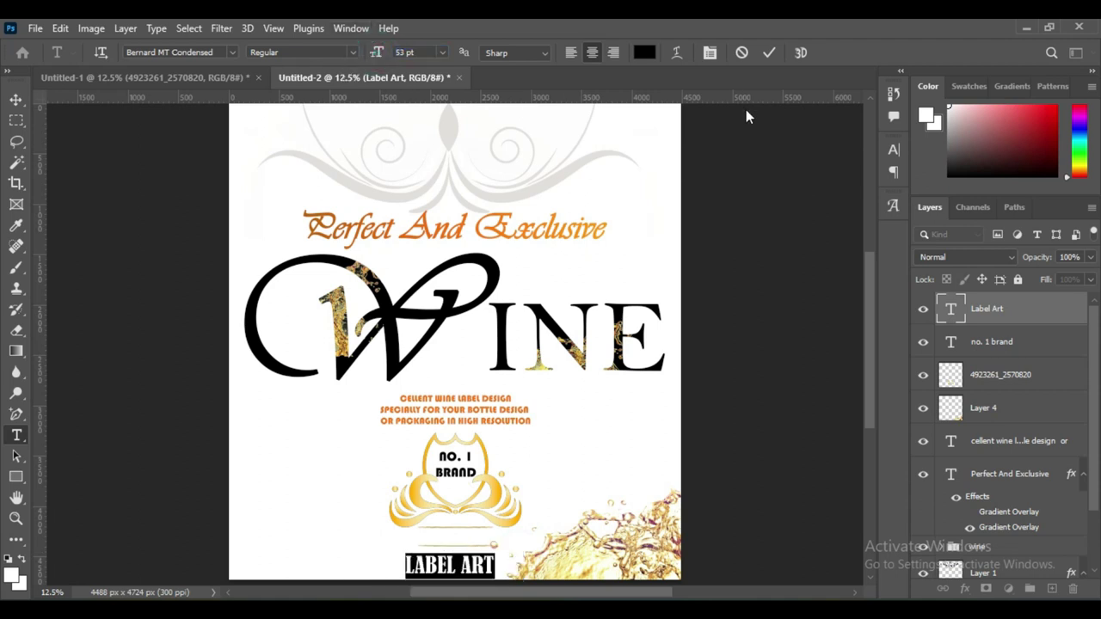
left_click(644, 52)
left_click(492, 476)
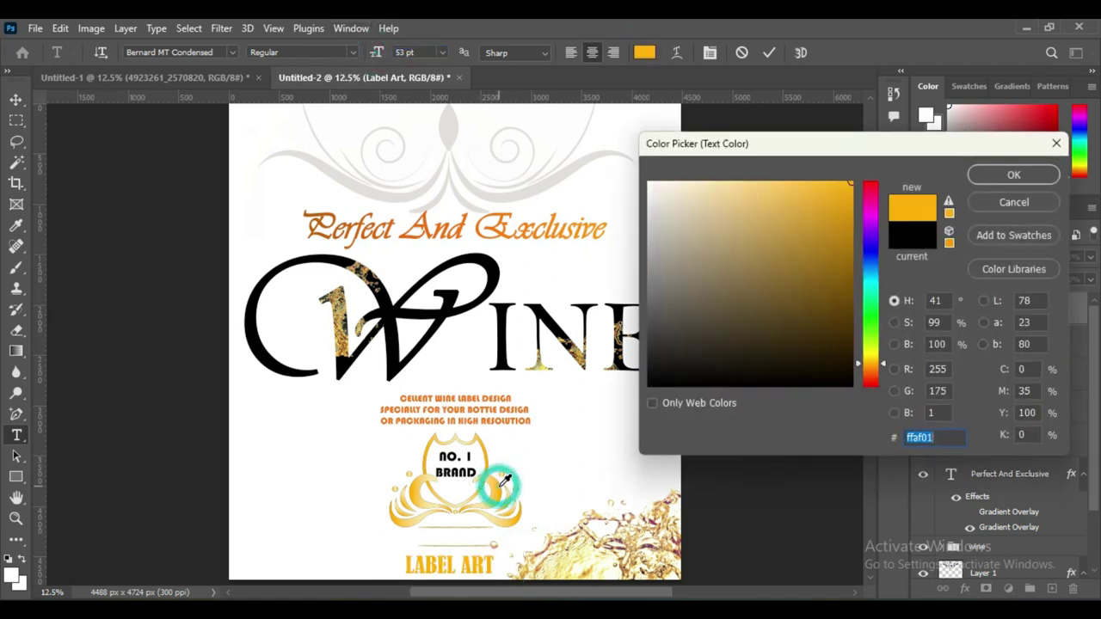
left_click(1048, 180)
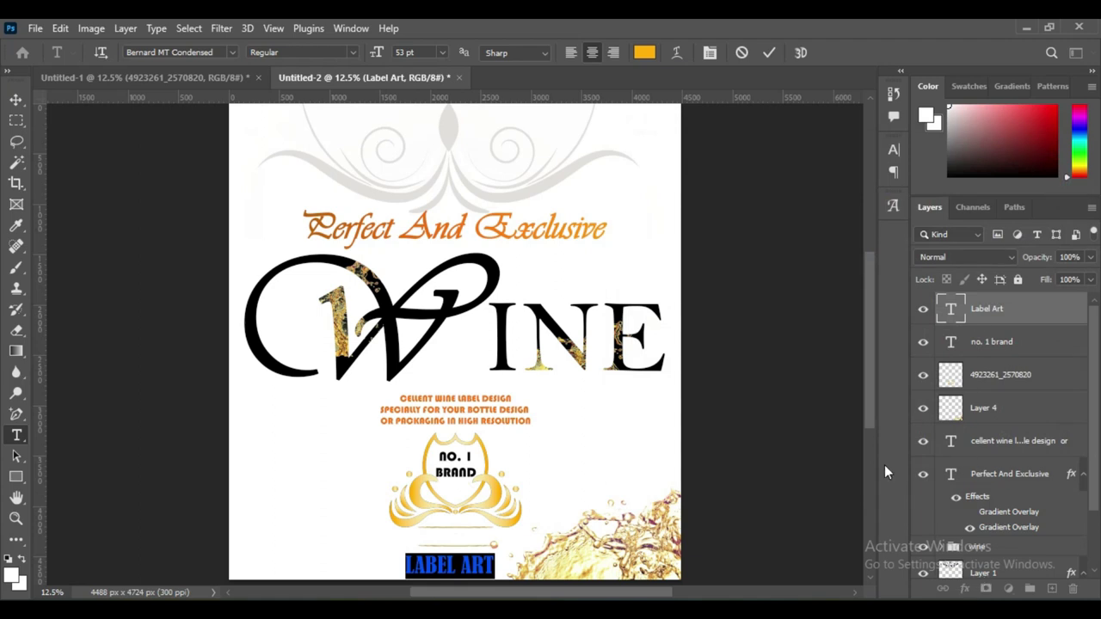
left_click(775, 52)
- Add a Gradient Overlay to LABEL ART, sampling orange and deleting the pink and blue stops
left_click(965, 588)
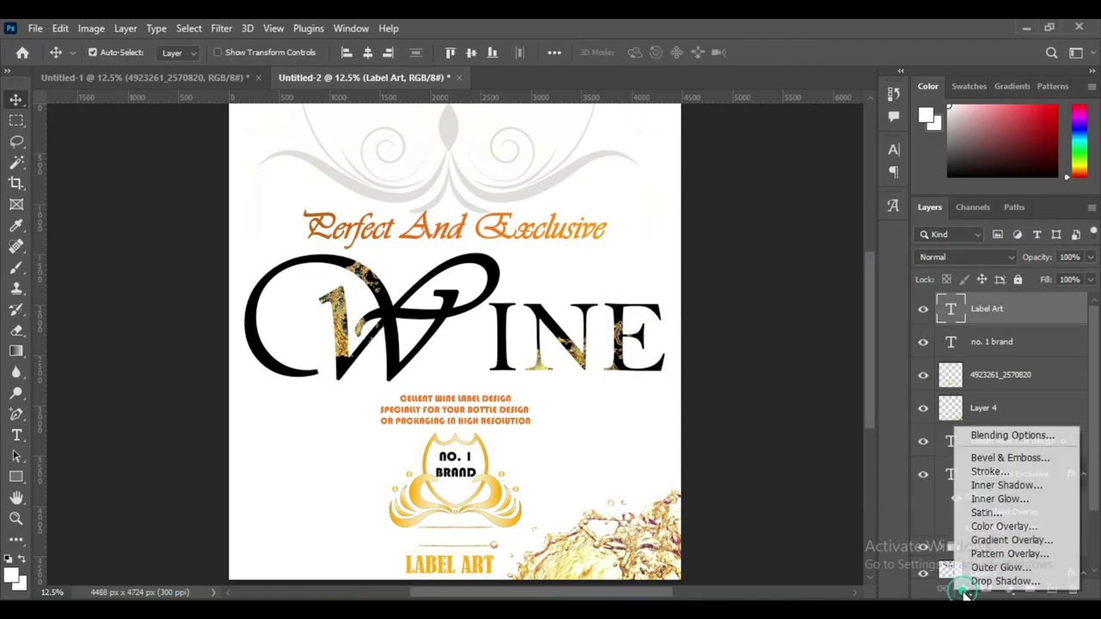
left_click(1014, 538)
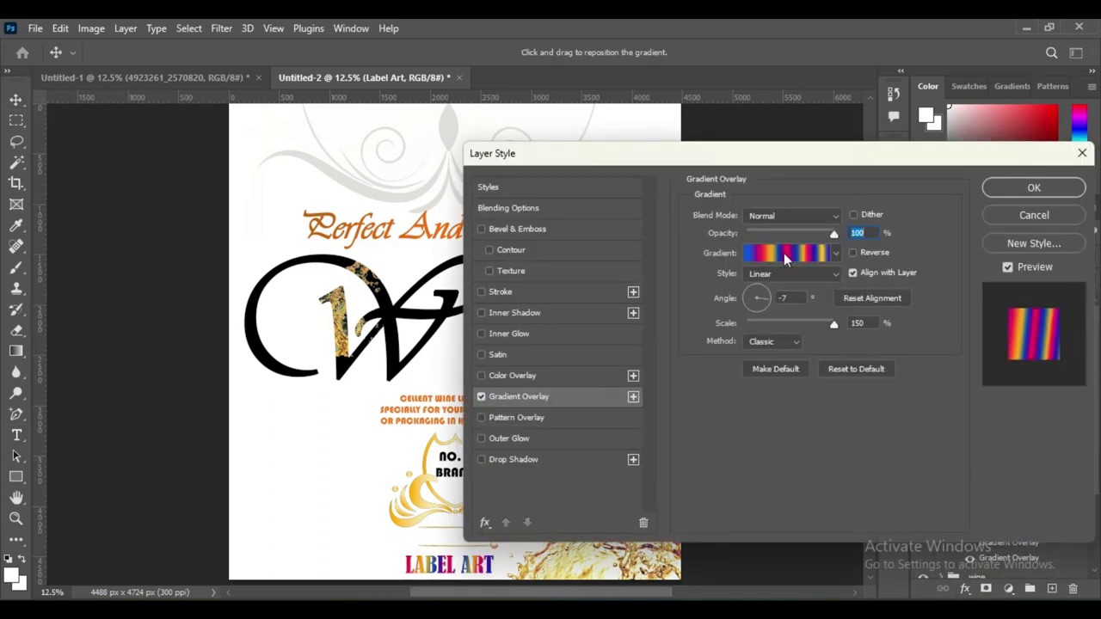
left_click(785, 260)
left_click(727, 382)
mouse_move(778, 387)
left_mouse_down()
mouse_move(729, 387)
mouse_move(807, 456)
left_mouse_up()
left_click_drag(834, 387, 854, 467)
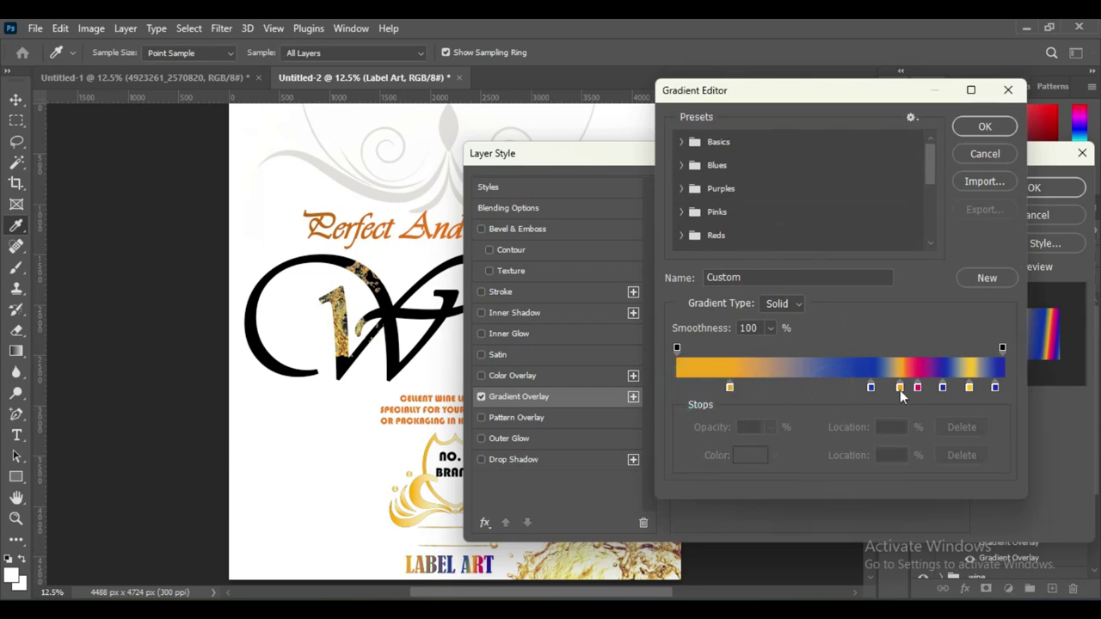
left_click_drag(900, 387, 892, 458)
left_click_drag(916, 387, 916, 430)
left_click_drag(869, 385, 903, 443)
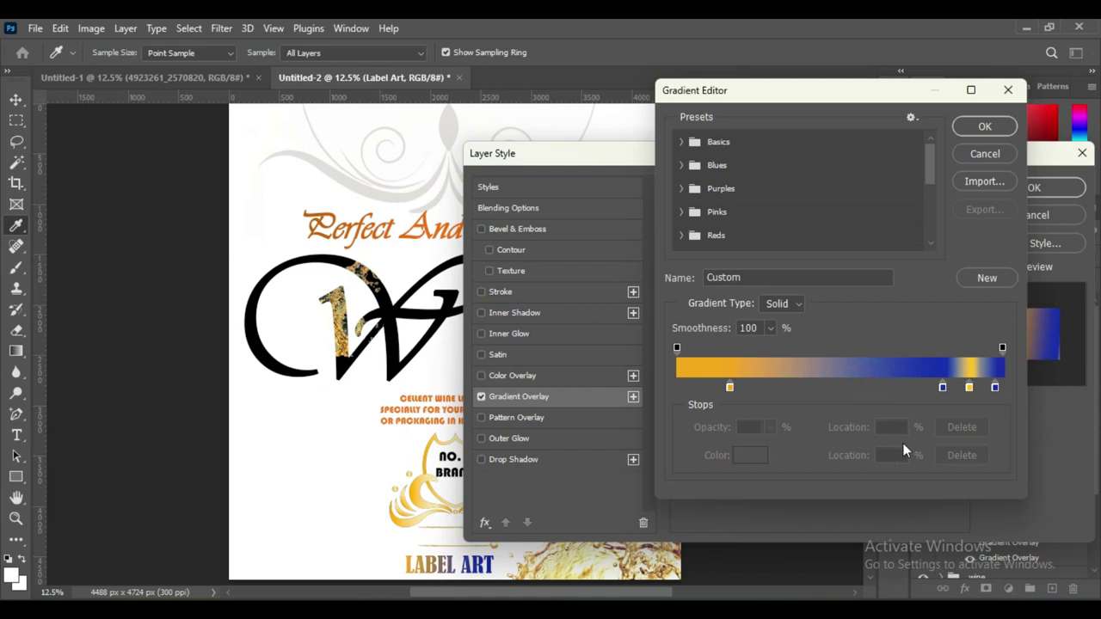
left_click_drag(942, 387, 943, 489)
mouse_move(998, 387)
left_mouse_down()
mouse_move(993, 447)
mouse_move(985, 388)
left_mouse_up()
- Add a deep orange middle stop and make the right-end stop light orange
left_click(837, 386)
left_click(749, 455)
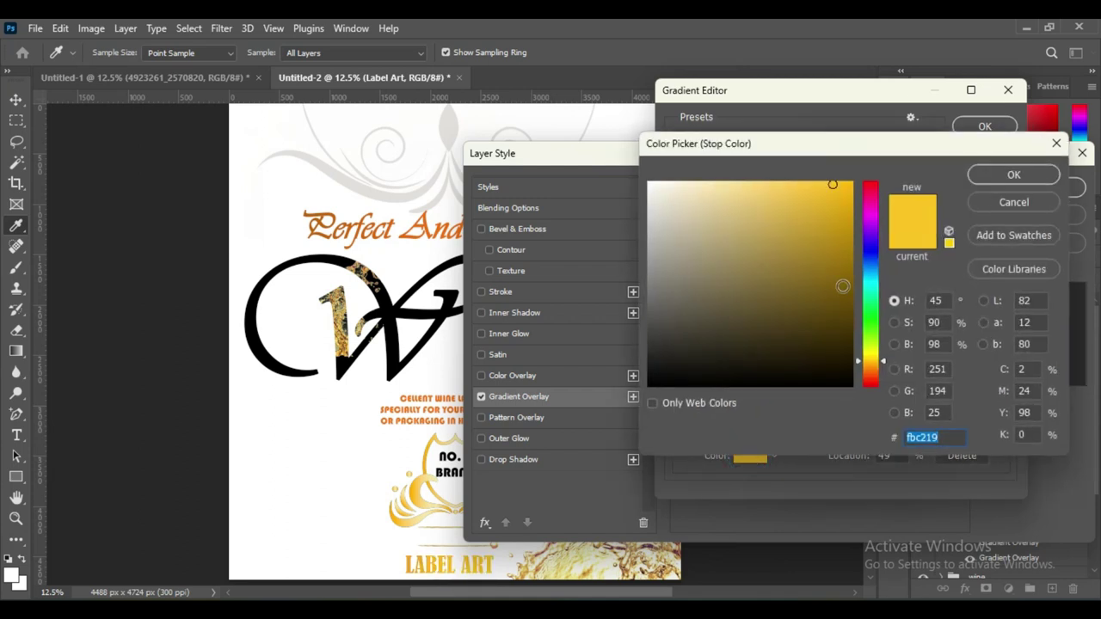
left_click(870, 373)
left_click(845, 188)
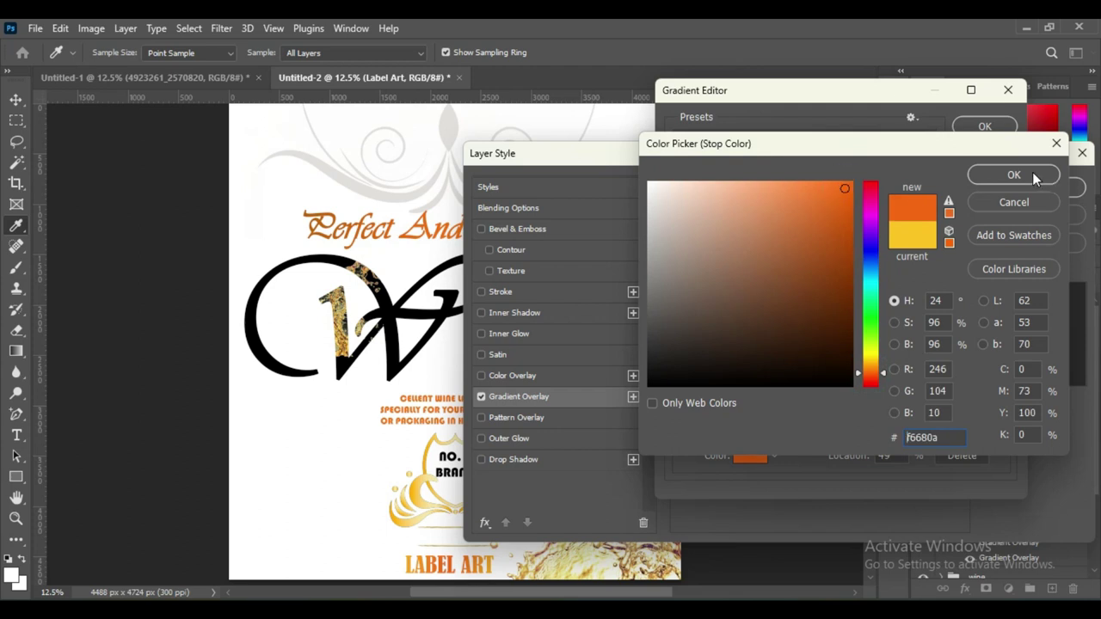
key("Return")
left_click_drag(836, 387, 854, 387)
left_click(985, 387)
left_click(749, 455)
left_click(867, 372)
left_click(791, 185)
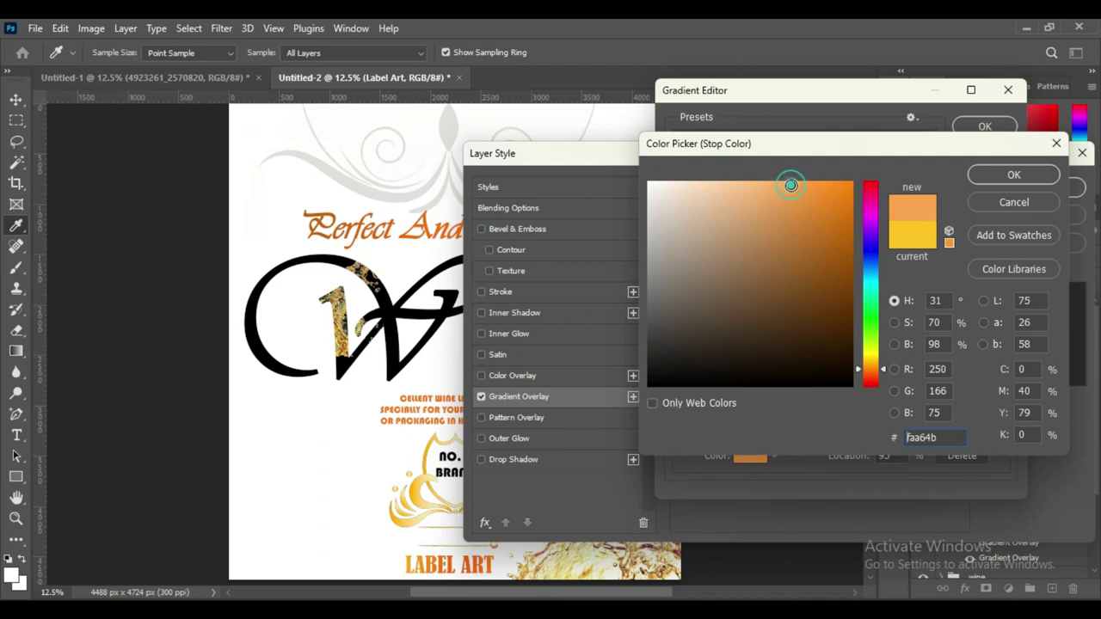
left_click(1035, 178)
- Set one stop to darker gold, apply the gradient, and nudge LABEL ART up
left_click(749, 455)
left_click(844, 209)
left_click(1006, 177)
left_click(984, 127)
left_click(1054, 187)
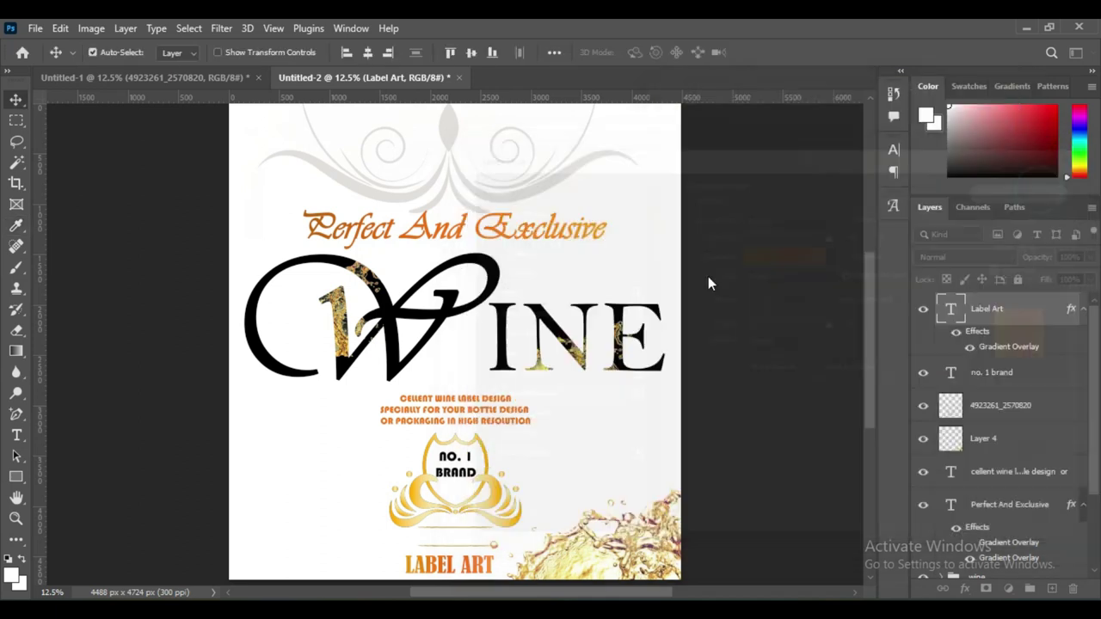
left_click_drag(482, 561, 487, 536)
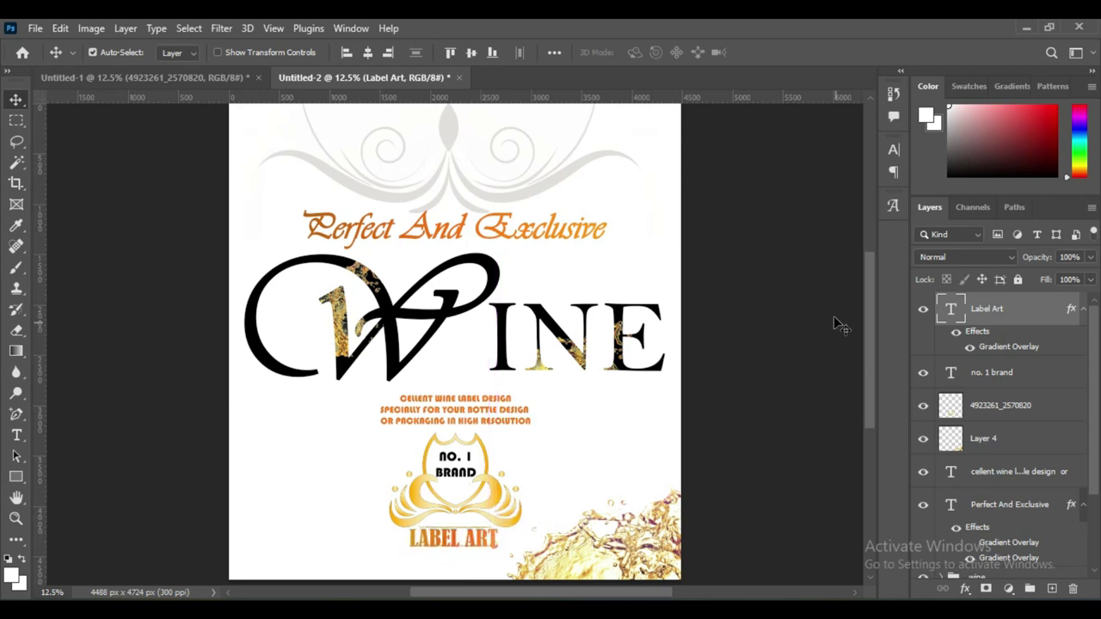
- Reposition Layer 2's gold texture inside the WINE letters at 100% scale
left_click(15, 99)
left_click(344, 324)
left_click_drag(344, 326, 348, 334)
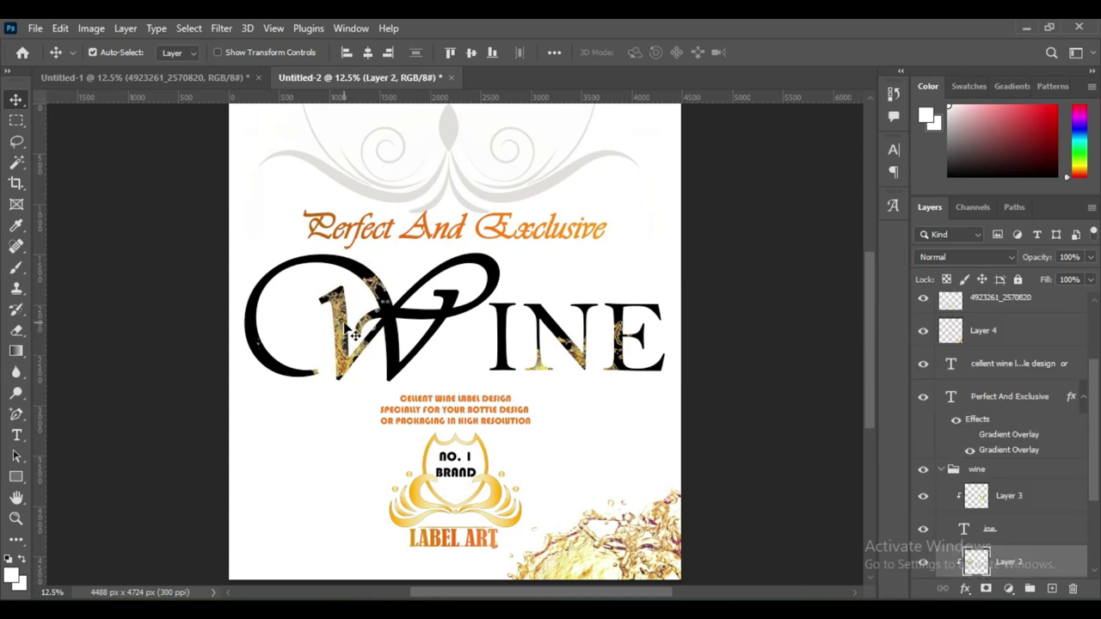
key("ctrl+t")
left_click_drag(389, 307, 471, 244)
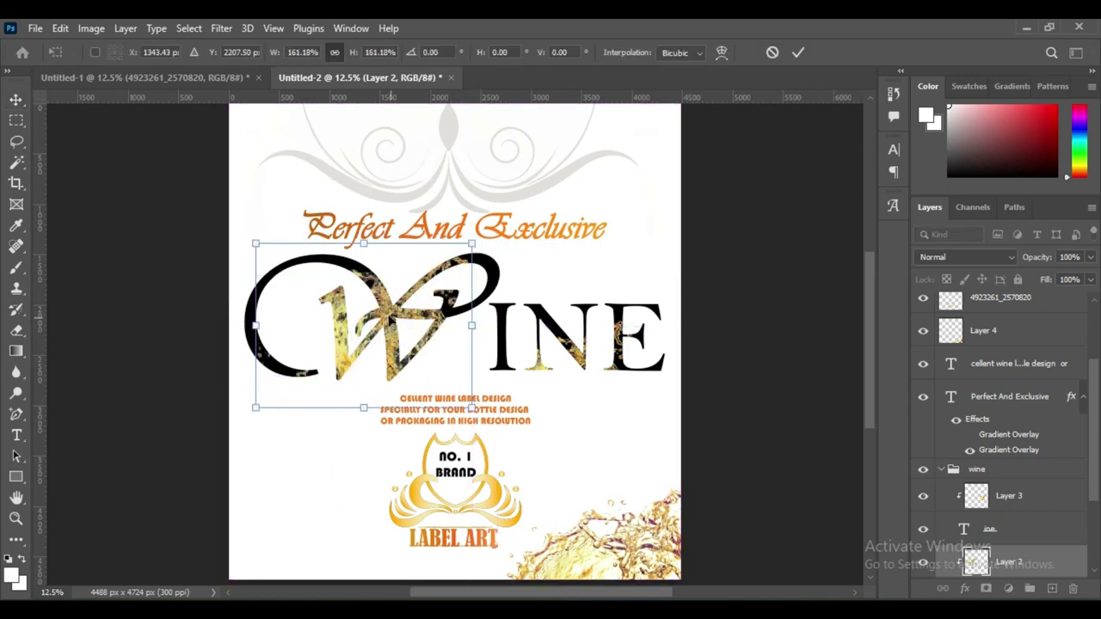
left_click_drag(471, 245, 389, 275)
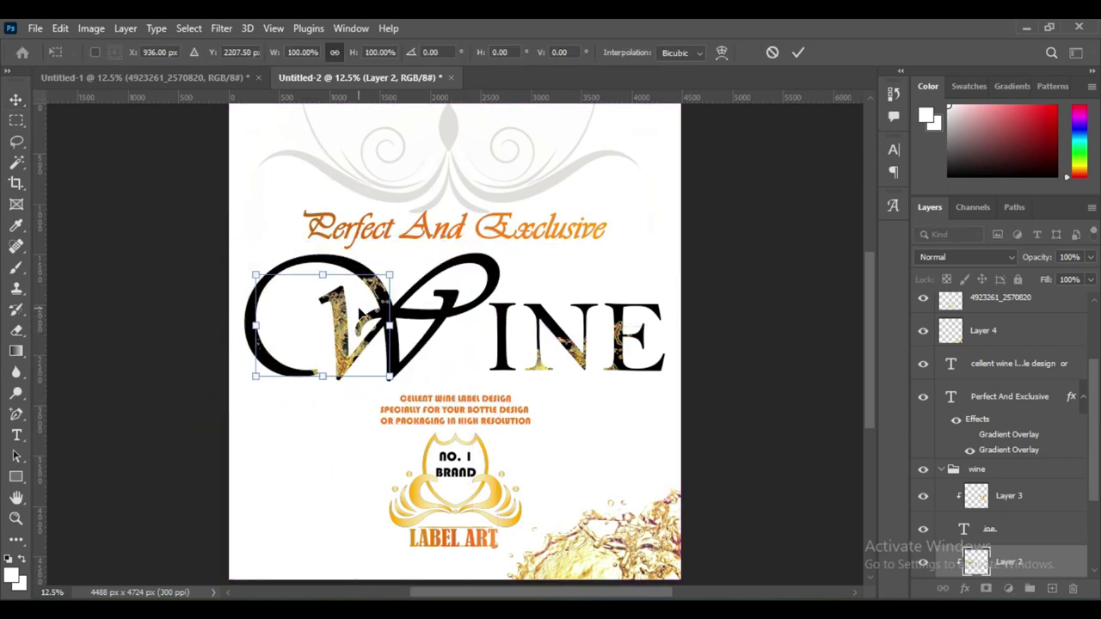
left_click(800, 53)
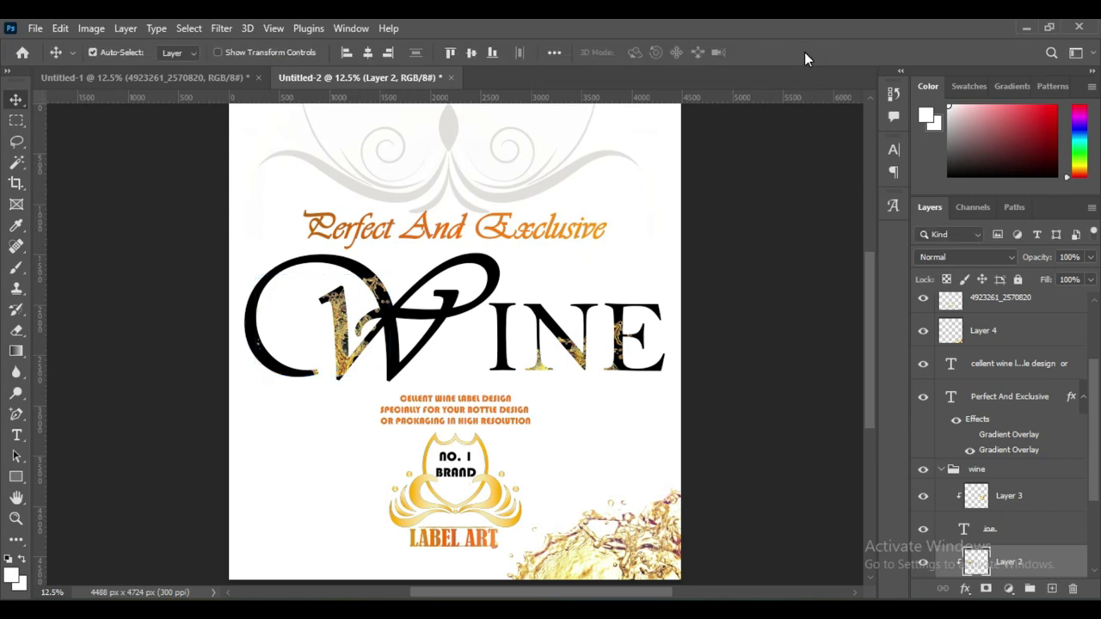
left_click_drag(391, 310, 596, 346)
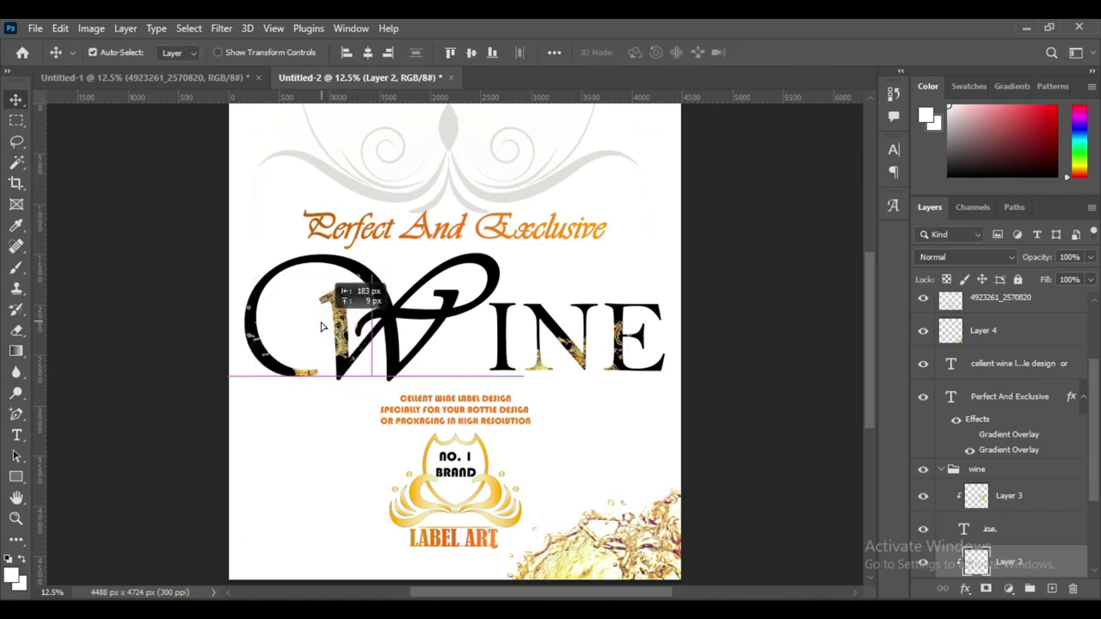
left_click_drag(357, 334, 354, 303)
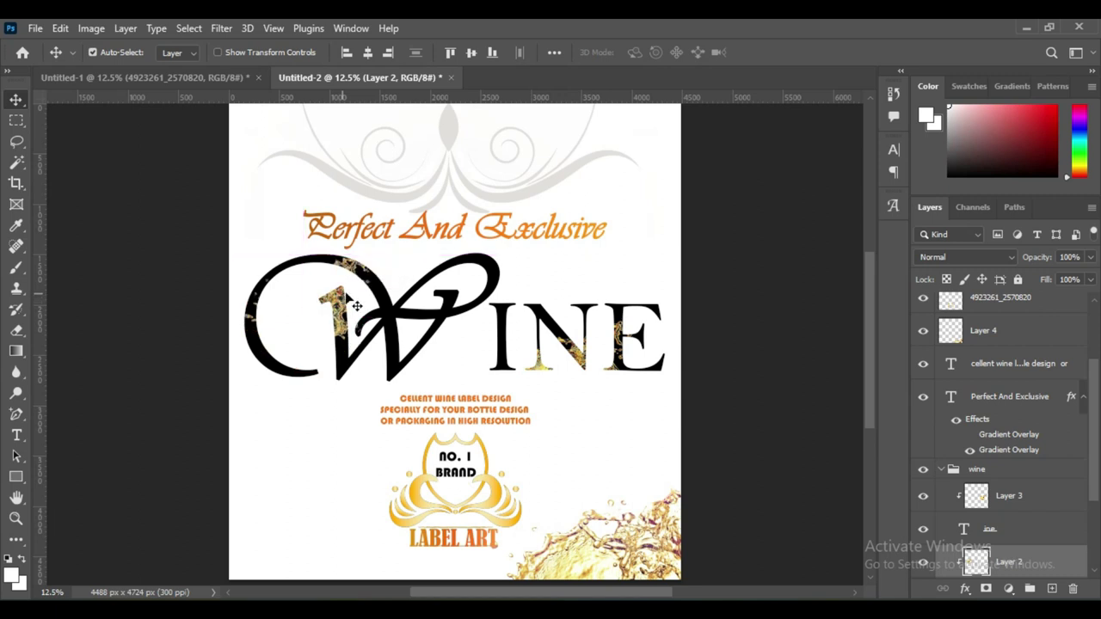
left_click(769, 300)
- Duplicate the Layer 3 gold splash and move the copy onto the W
left_click(976, 505)
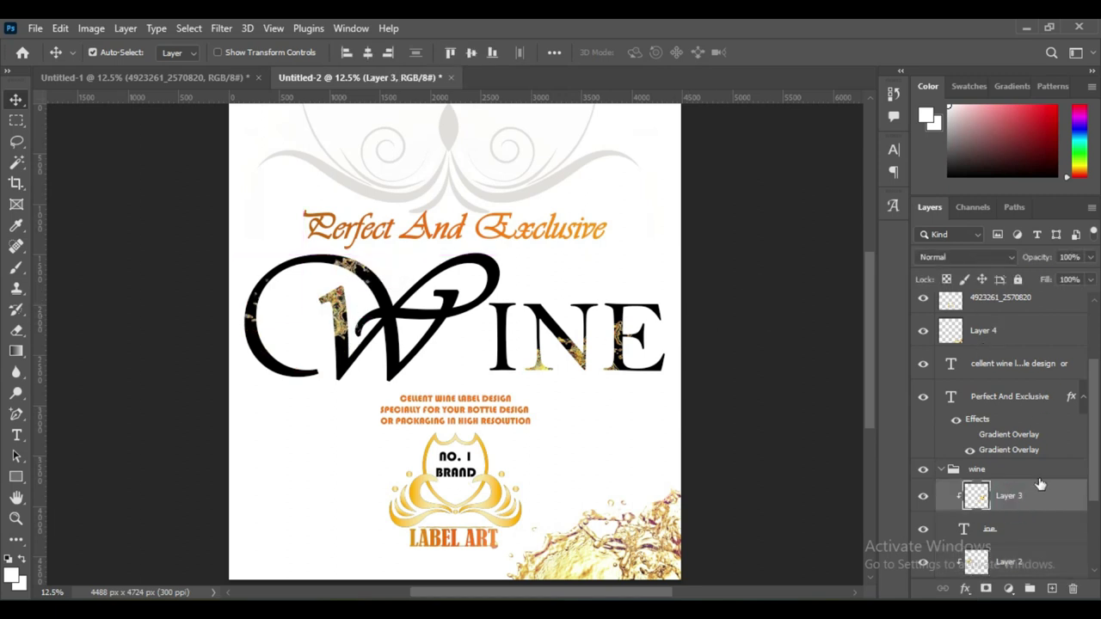
scroll(1032, 465, "down", 2)
key("ctrl+j")
left_click_drag(568, 385, 453, 304)
- Clip the Layer 3 copy gold splash into the letters, shift it onto INE, and merge it down
right_click(1029, 434)
left_click(872, 348)
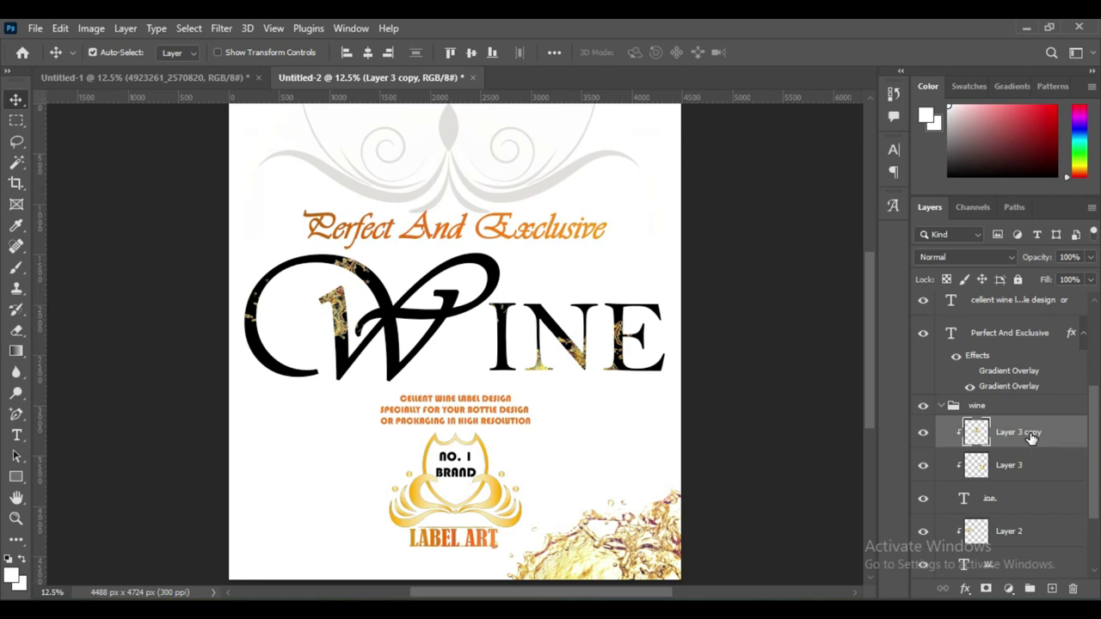
key("ctrl+t")
mouse_move(487, 300)
left_mouse_down()
mouse_move(575, 277)
mouse_move(487, 277)
mouse_move(496, 281)
left_mouse_up()
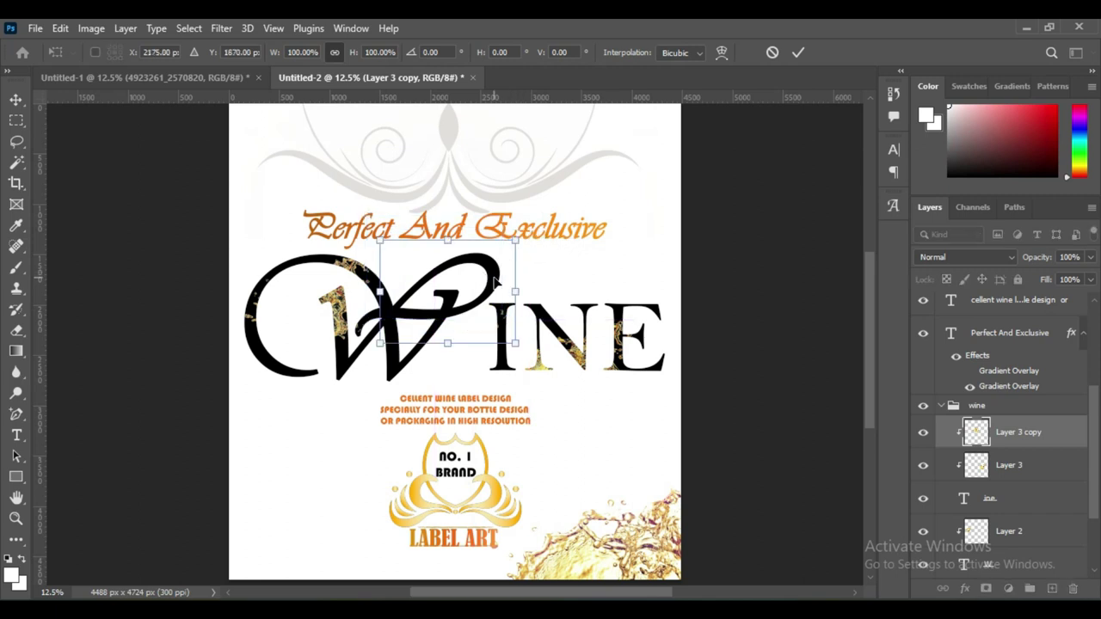
left_click(798, 52)
key("ctrl+e")
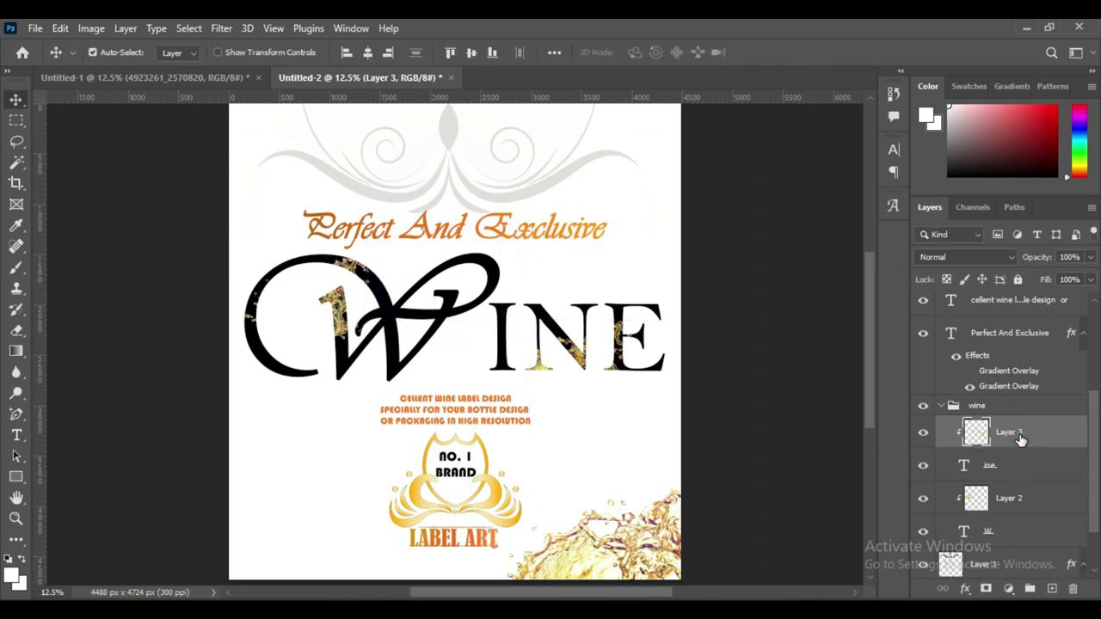
- Duplicate the Layer 2 gold texture, clip it into the W, and enlarge it to about 157.55%
left_click(1009, 510)
scroll(1019, 481, "down", 2)
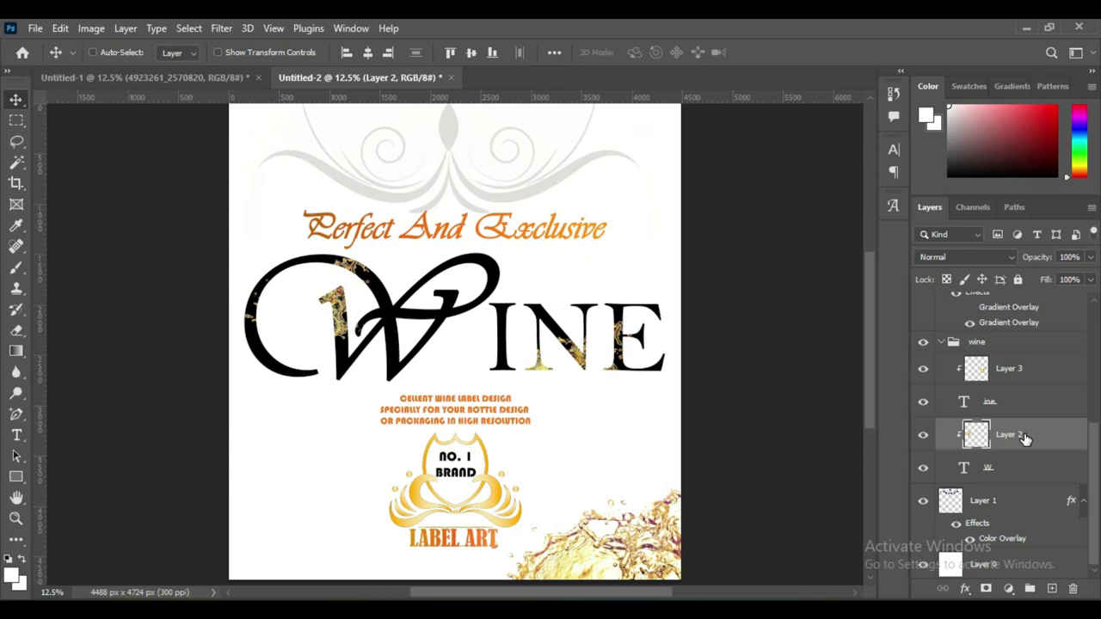
key("ctrl+j")
left_click_drag(314, 310, 440, 293)
right_click(1005, 434)
left_click(800, 351)
key("ctrl+t")
left_click_drag(514, 348, 592, 405)
mouse_move(447, 326)
left_mouse_down()
mouse_move(413, 292)
mouse_move(401, 348)
left_mouse_up()
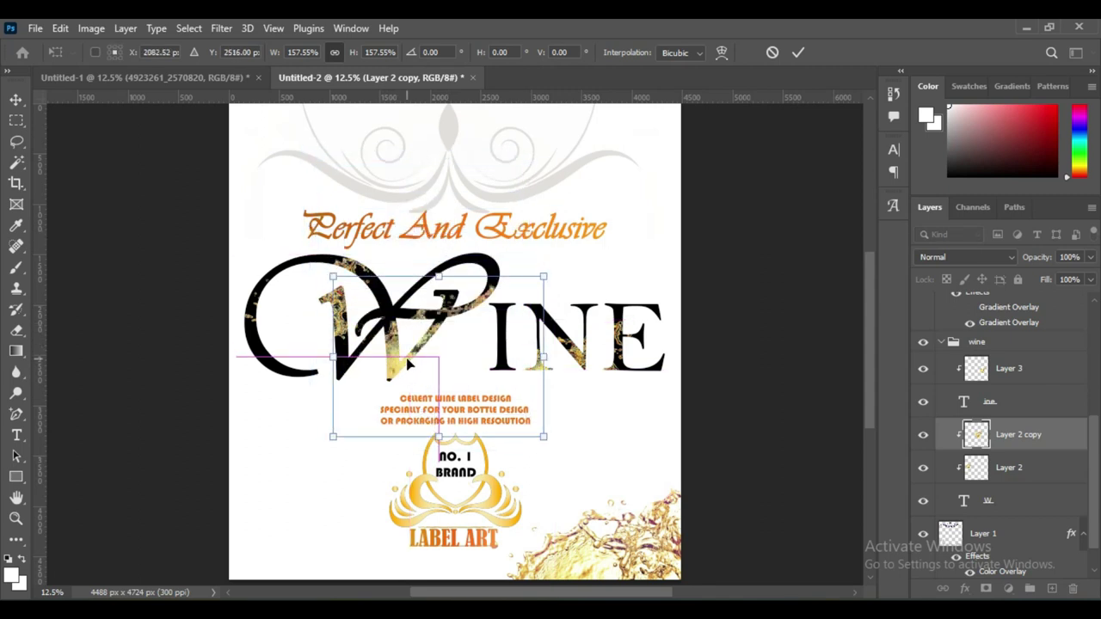
left_click(798, 53)
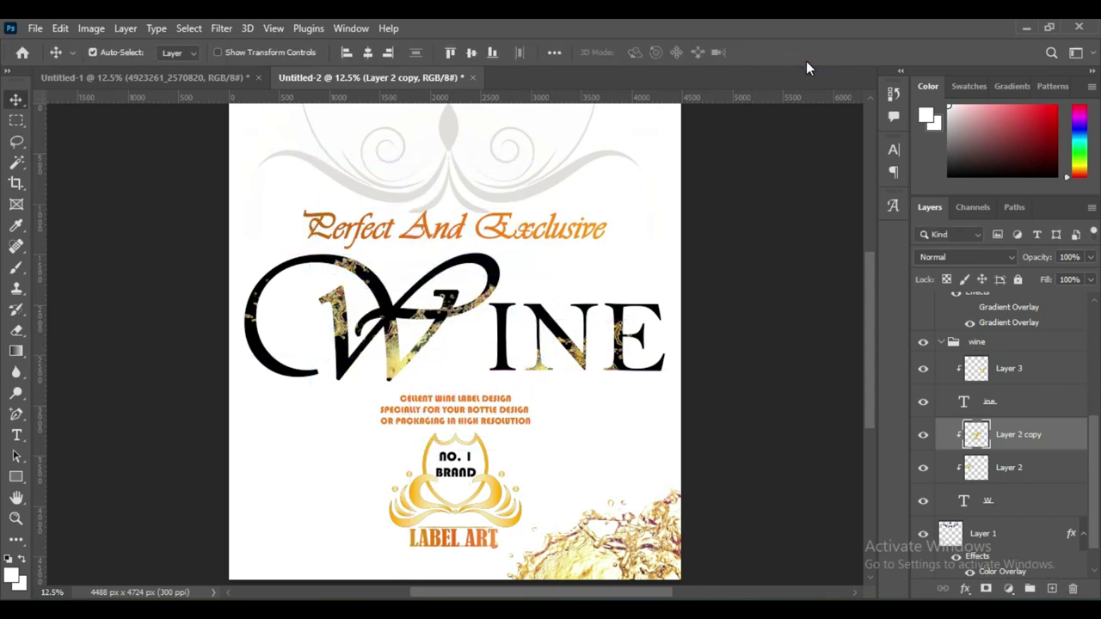